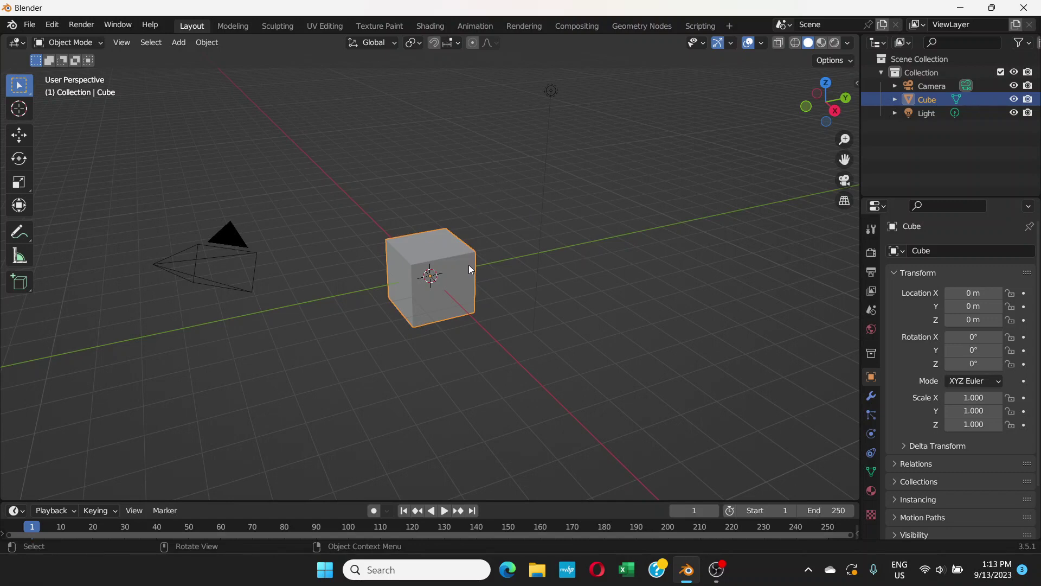
# Replace the default cube with a UV sphere scaled uniformly to 0.322
pyautogui.press('Delete')
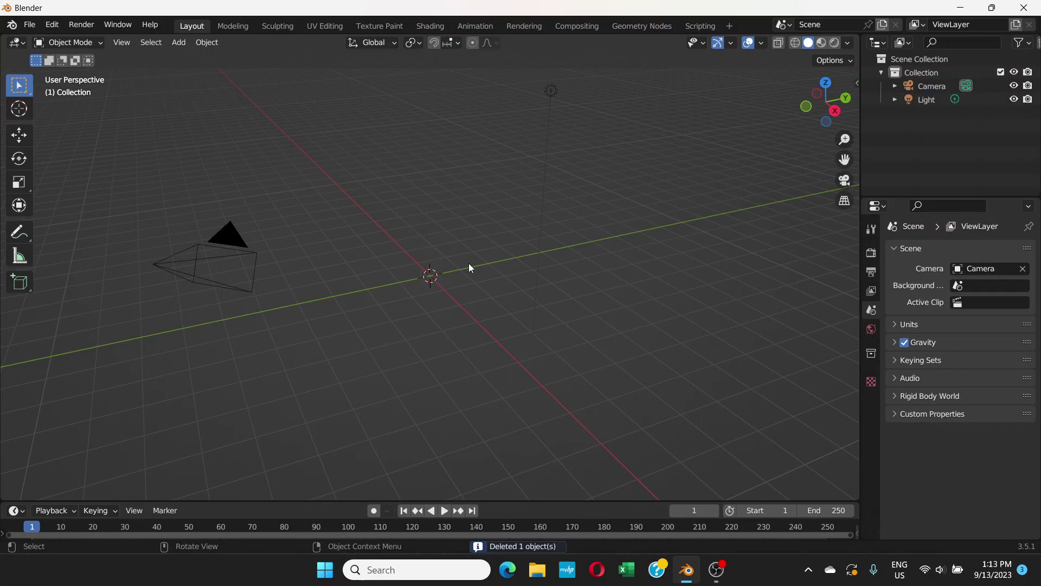
pyautogui.click(186, 48)
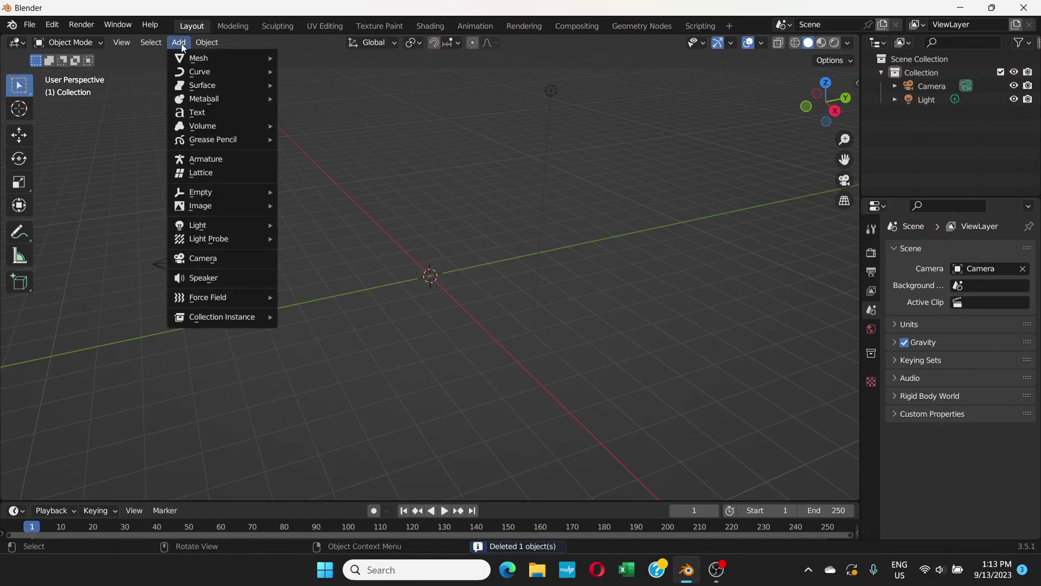
pyautogui.moveTo(202, 58)
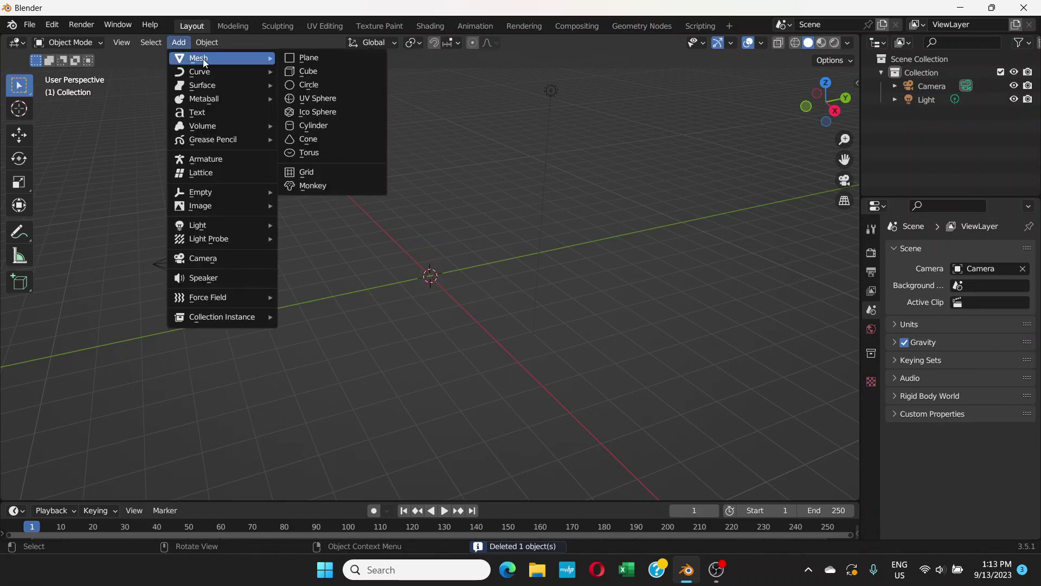
pyautogui.click(328, 100)
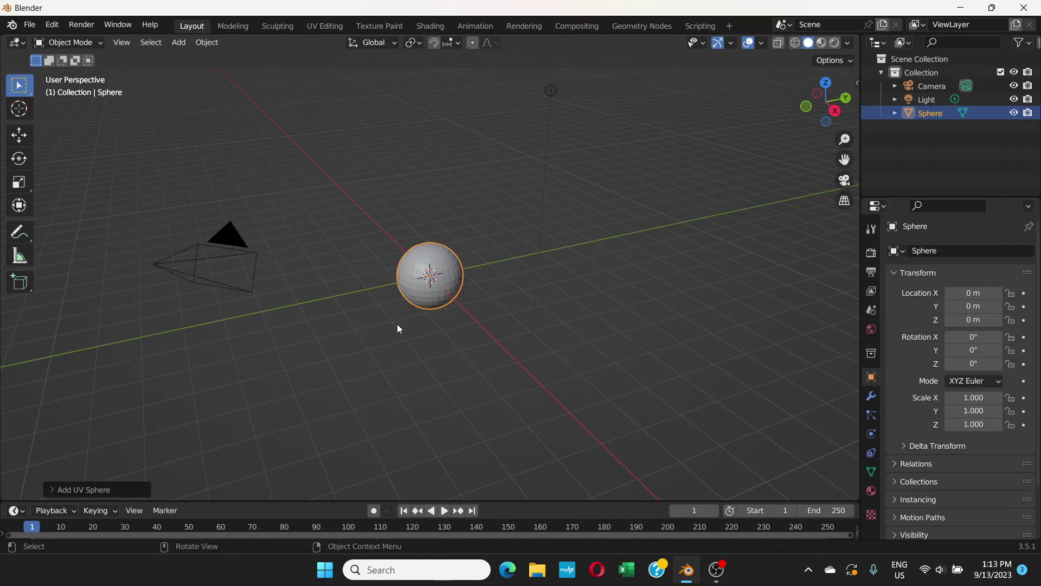
pyautogui.scroll(6, 419, 311)
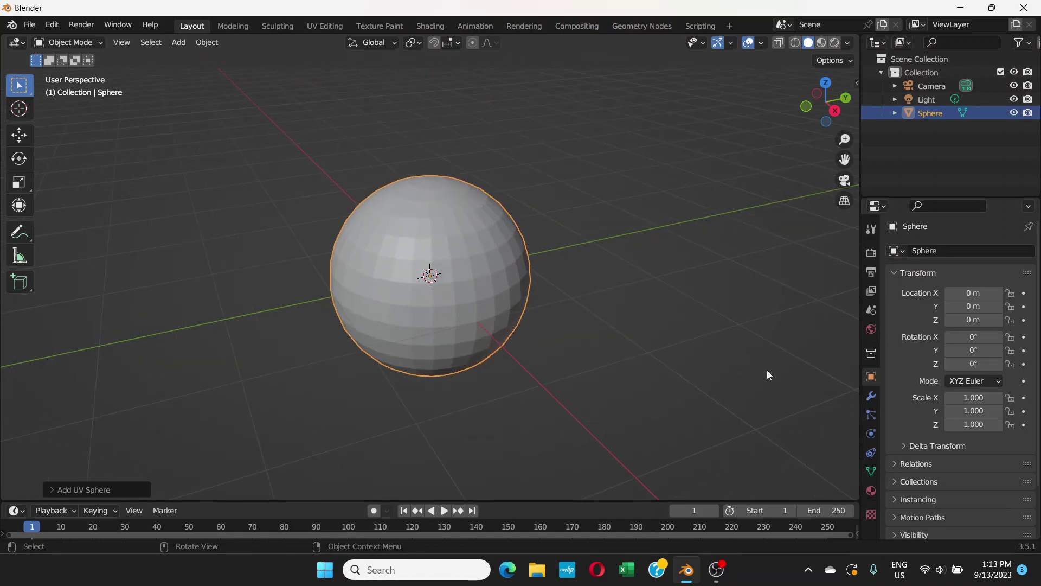
pyautogui.press('s')
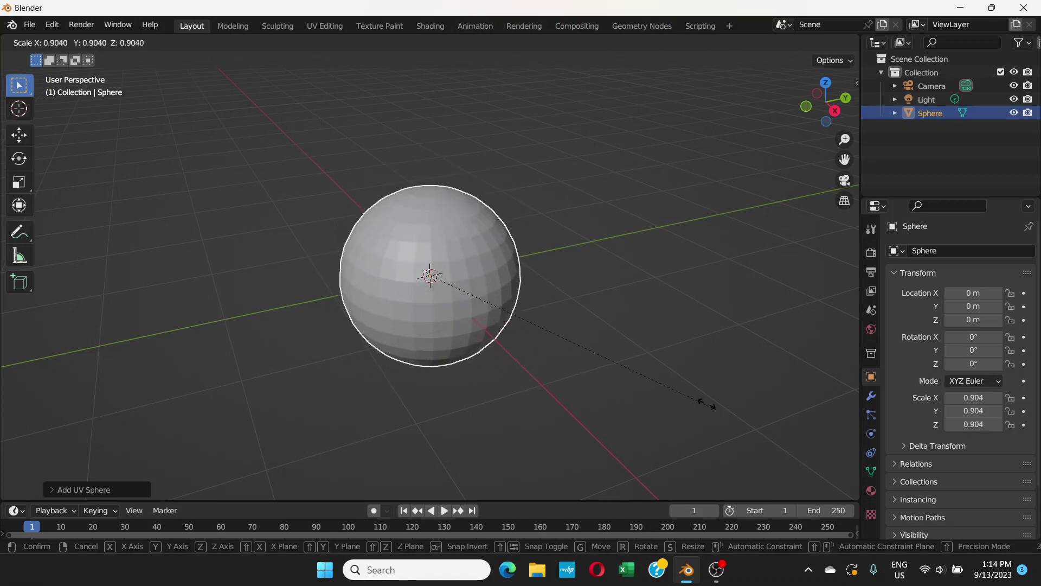
pyautogui.click(528, 332)
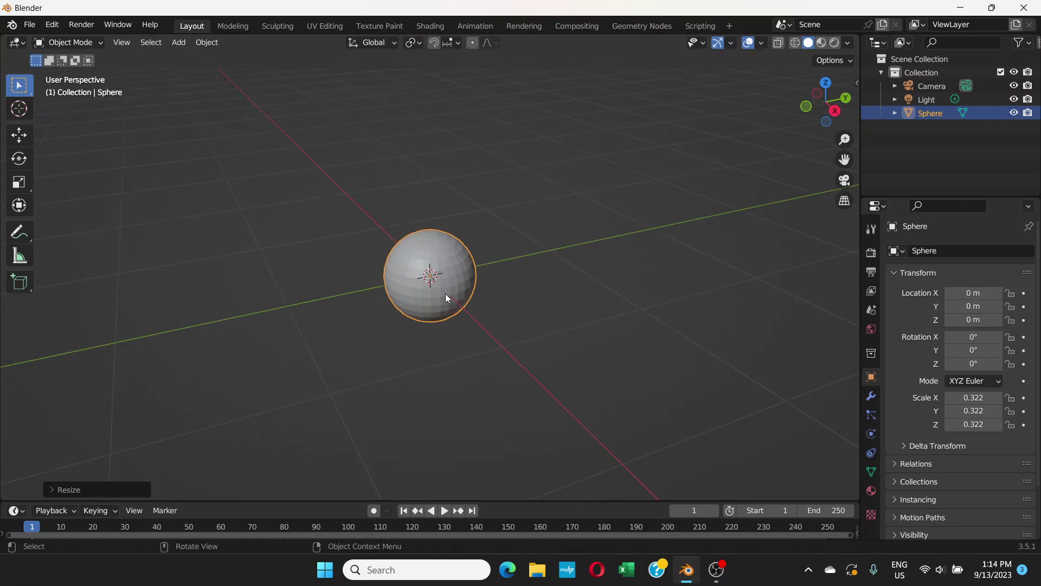
# Switch the sphere into Edit Mode
pyautogui.click(94, 48)
pyautogui.click(83, 73)
pyautogui.scroll(3, 421, 251)
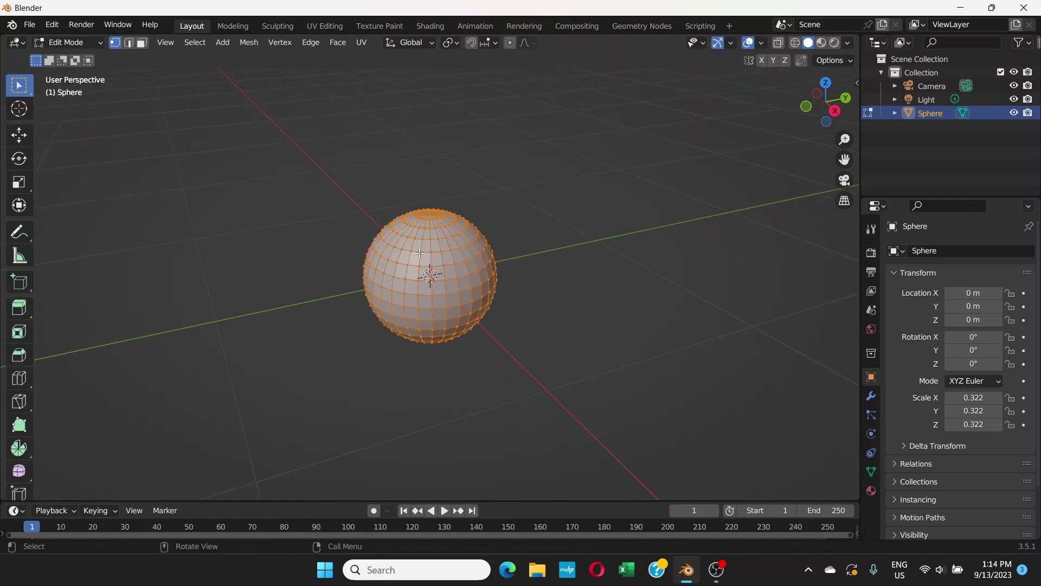
pyautogui.scroll(-1, 420, 251)
# Subdivide the whole sphere mesh into a denser vertex grid
pyautogui.rightClick(422, 248)
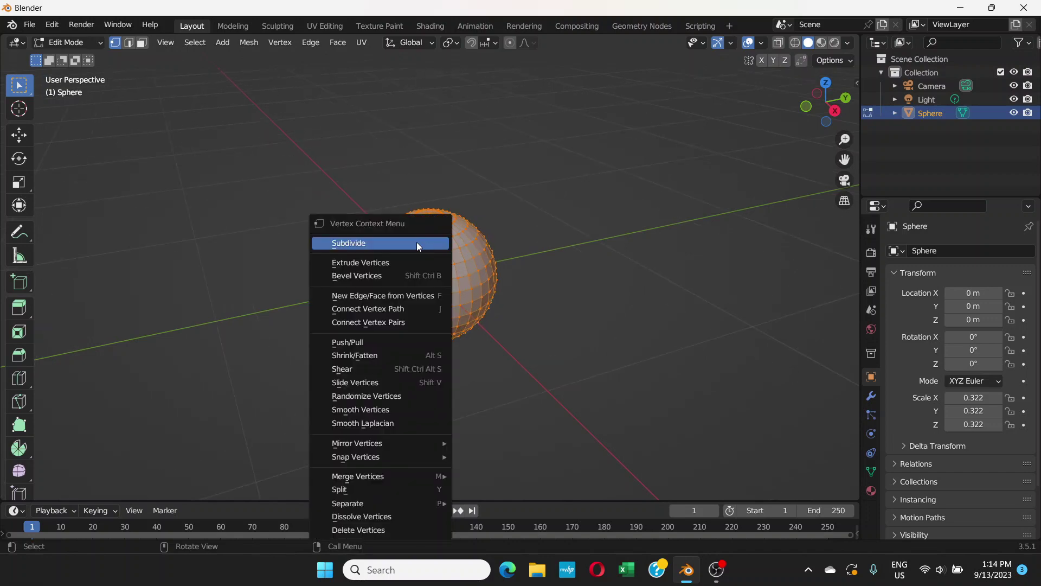
pyautogui.click(417, 242)
pyautogui.moveTo(426, 239); pyautogui.dragTo(452, 280, button='middle')
pyautogui.scroll(1, 429, 265)
pyautogui.scroll(3, 452, 279)
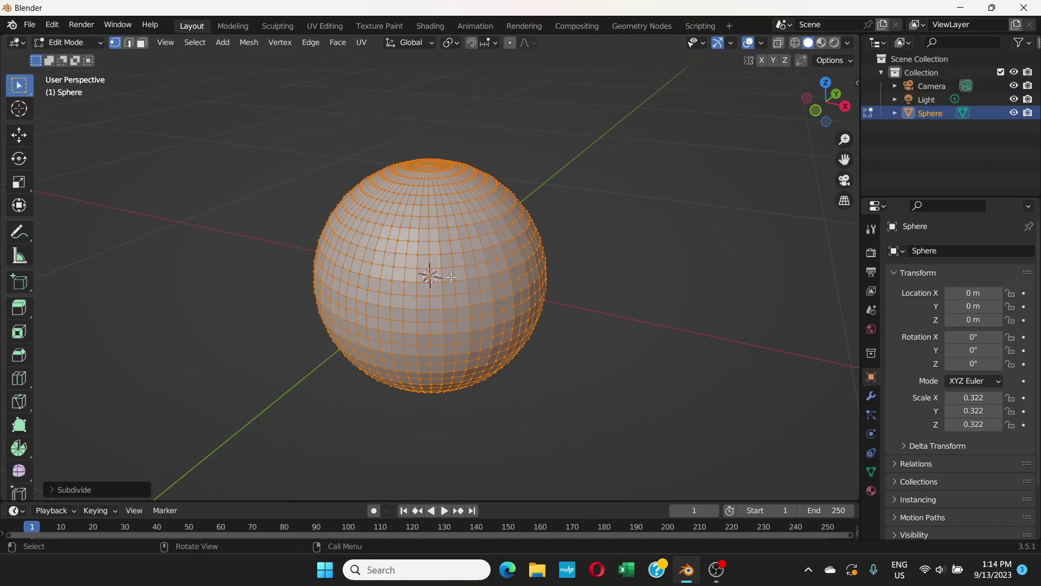
# Turn on proportional editing and select one vertex on the sphere's upper right
pyautogui.click(510, 43)
pyautogui.scroll(3, 502, 217)
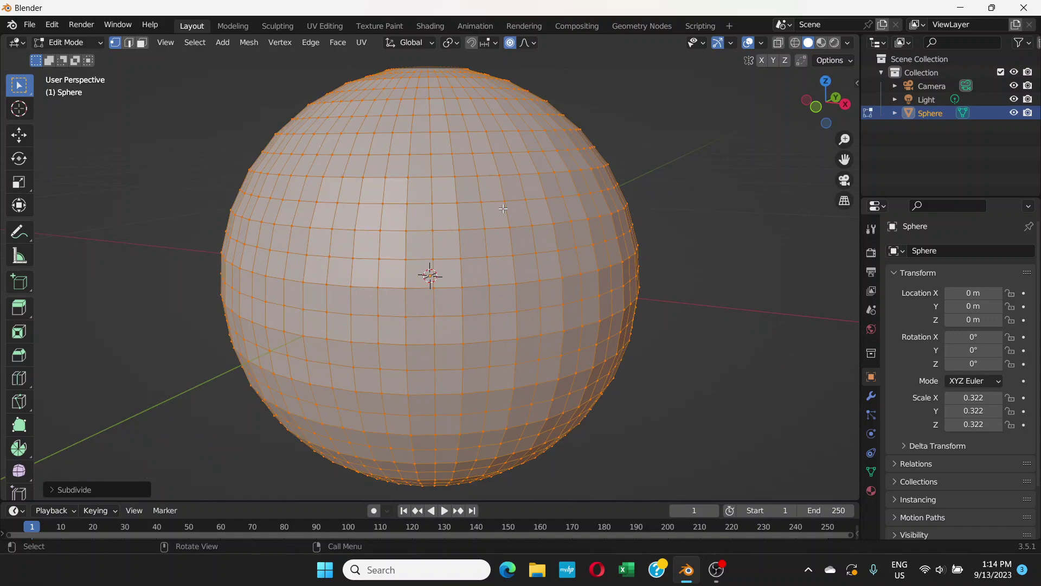
pyautogui.click(529, 200)
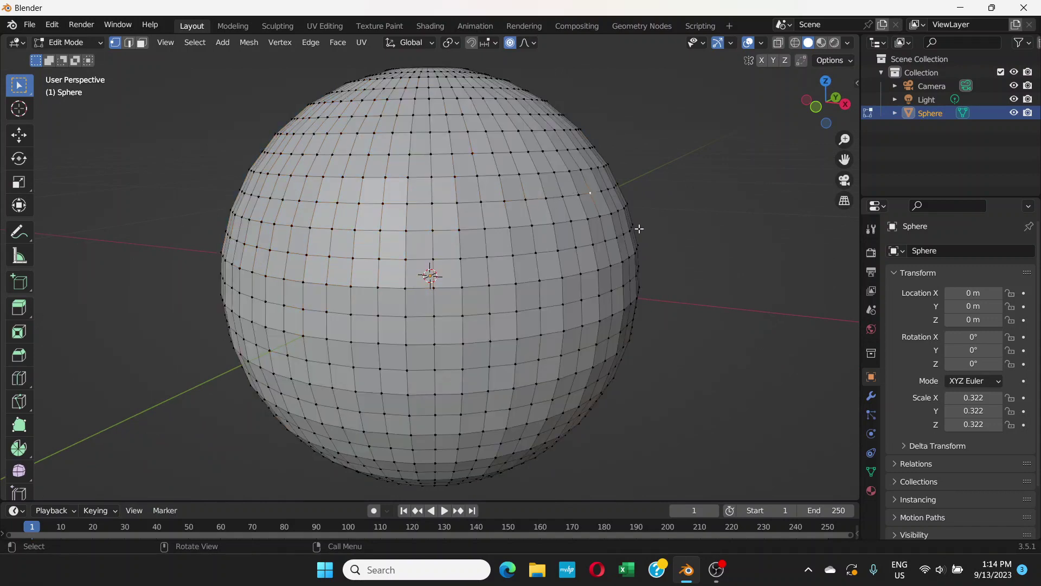
# Pull that vertex outward with a 0.135 m proportional radius to form a smooth bump
pyautogui.press('g')
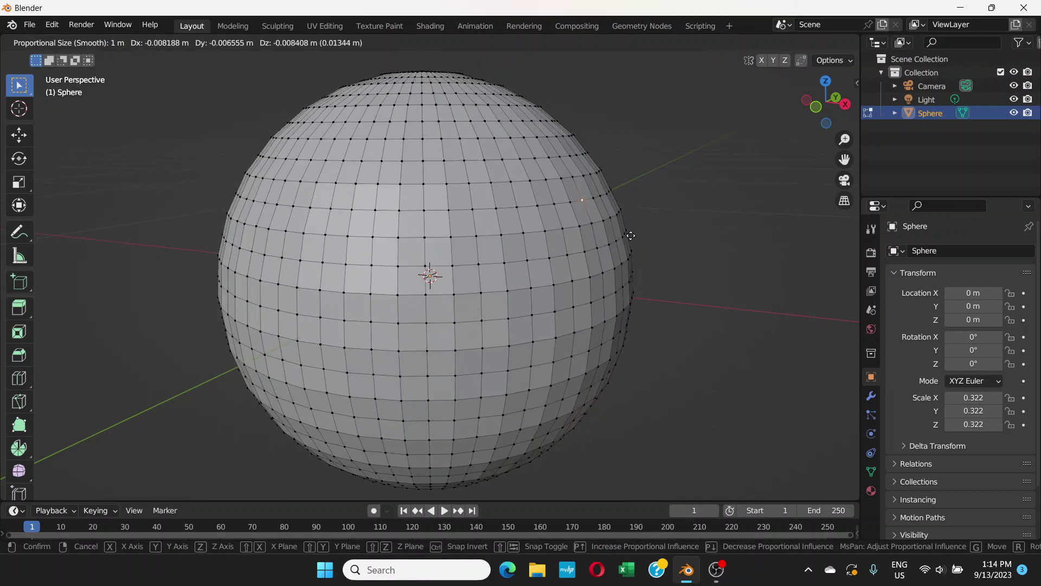
pyautogui.scroll(-7, 631, 235)
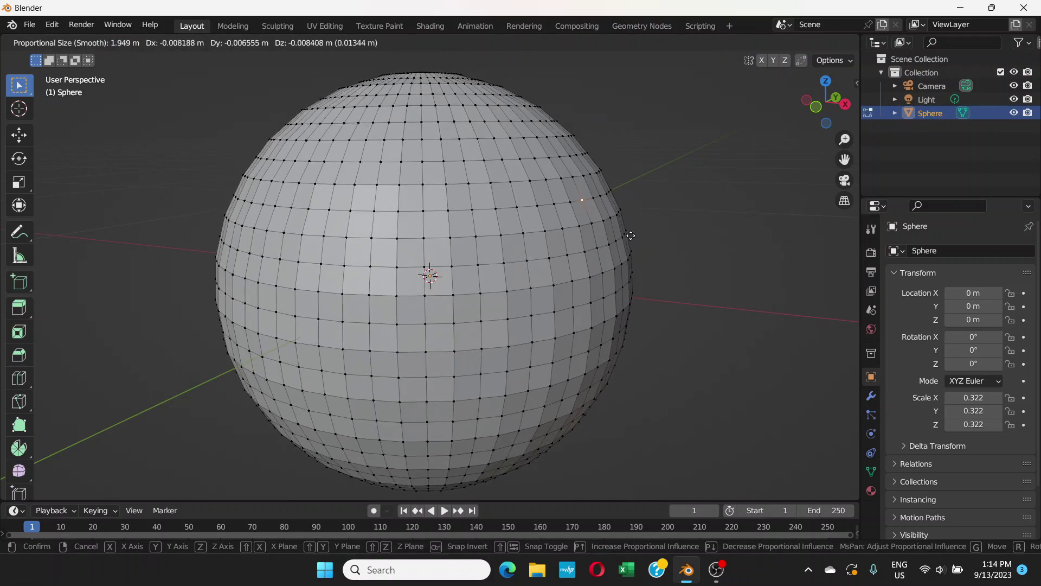
pyautogui.scroll(-5, 631, 235)
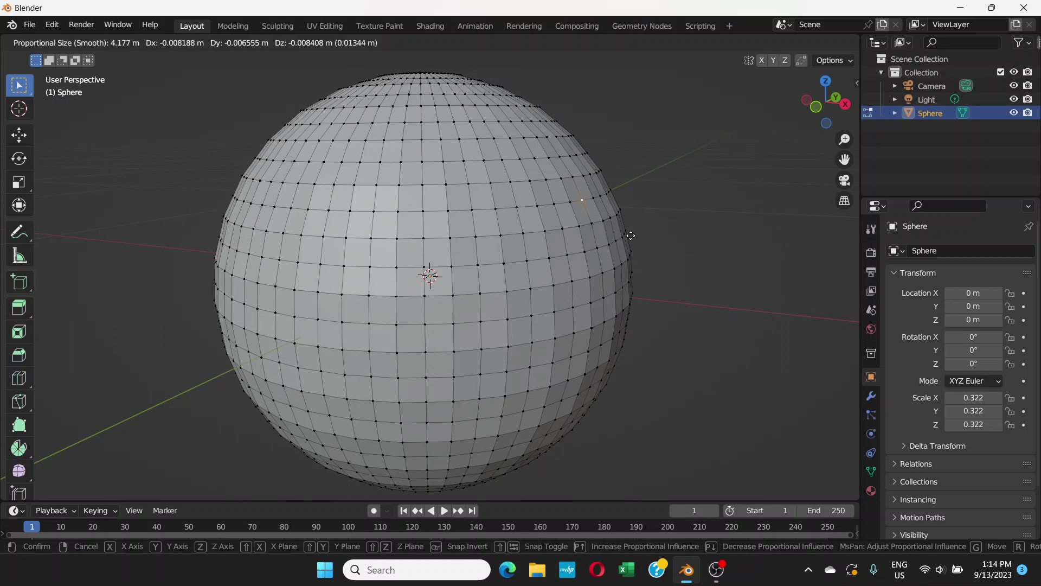
pyautogui.scroll(1, 631, 236)
pyautogui.scroll(18, 631, 235)
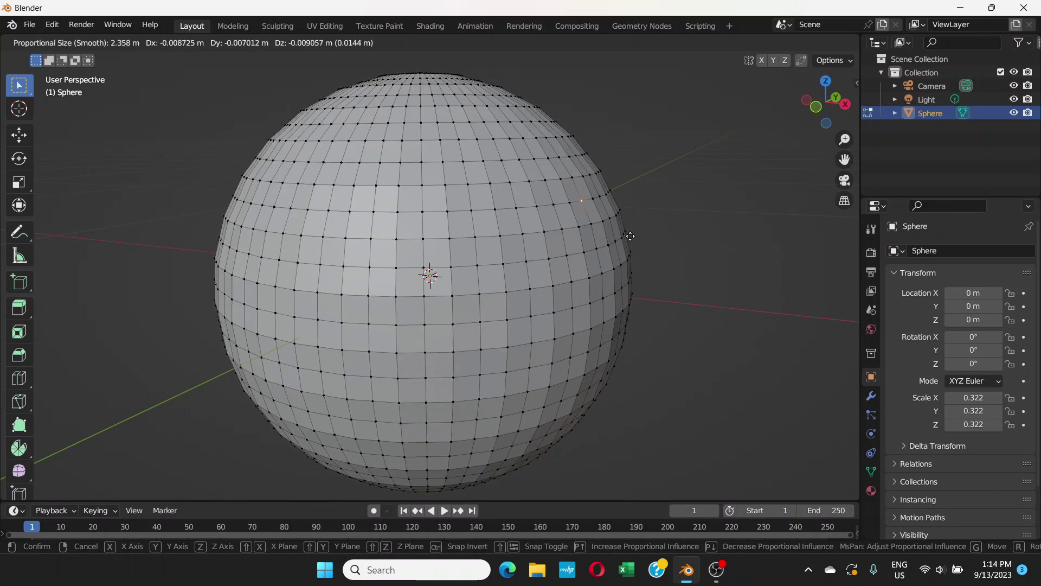
pyautogui.scroll(10, 630, 236)
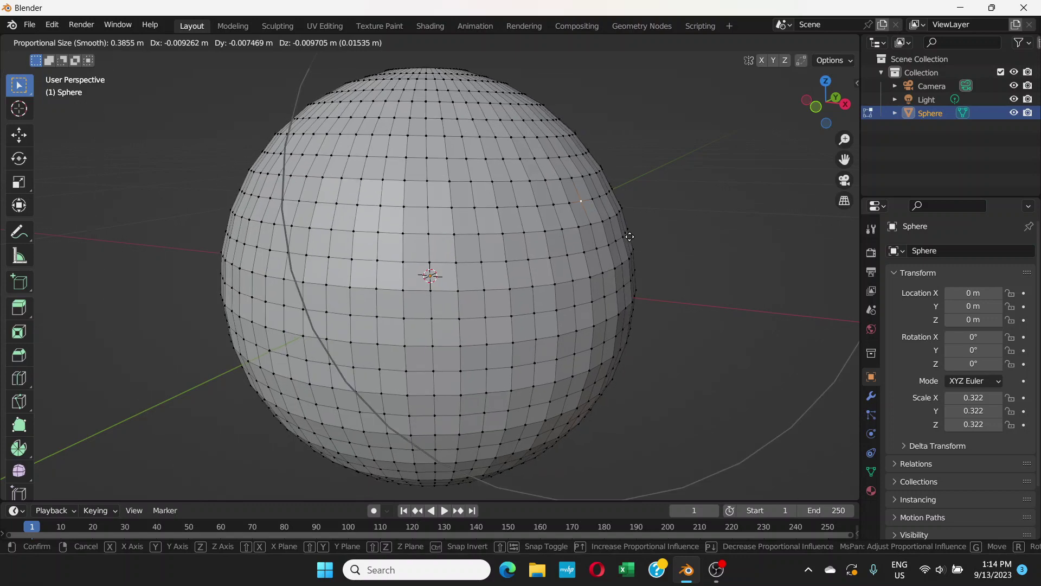
pyautogui.scroll(5, 629, 236)
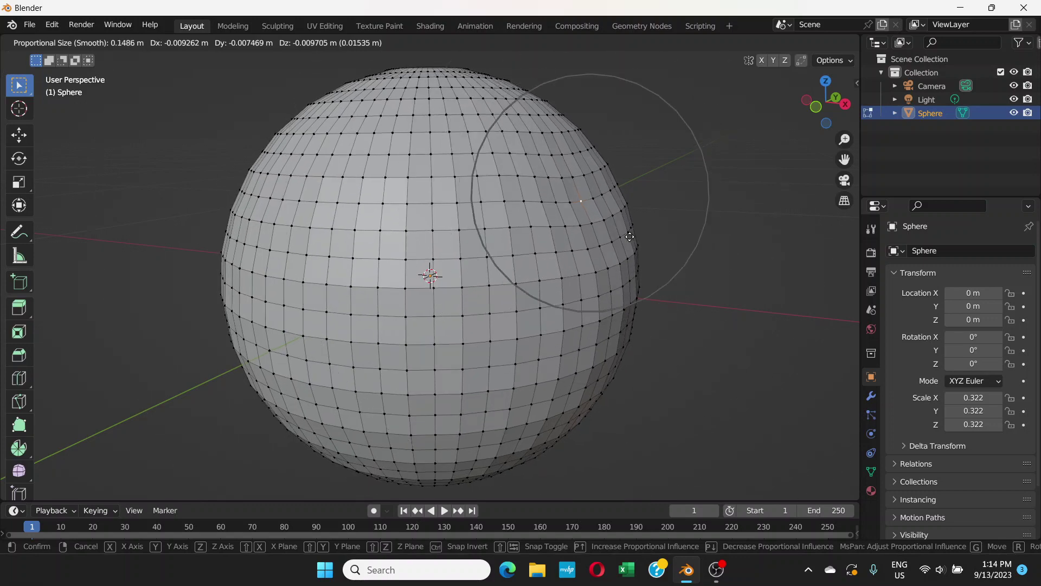
pyautogui.scroll(-3, 630, 237)
pyautogui.scroll(7, 630, 237)
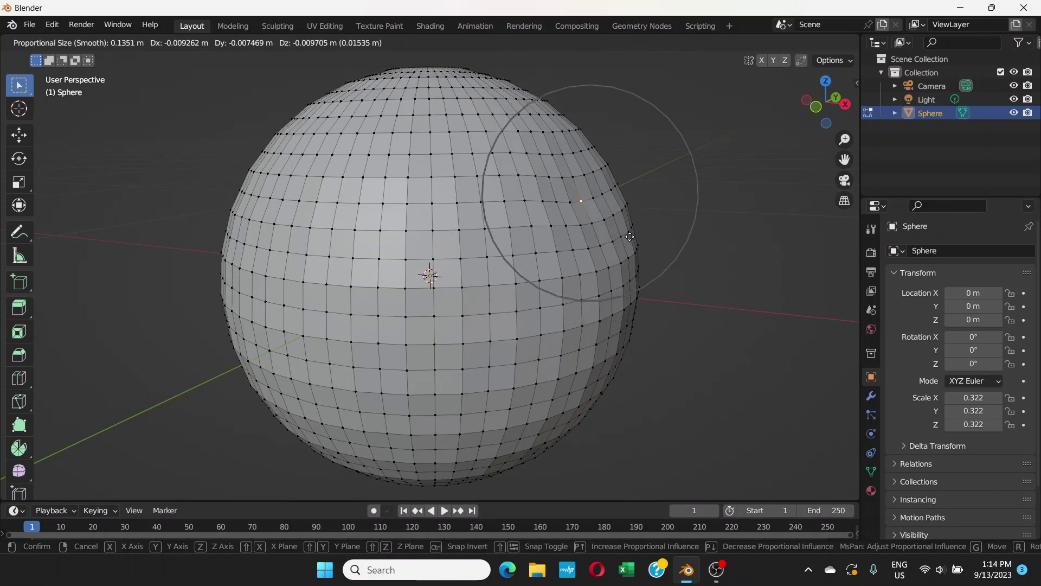
pyautogui.scroll(2, 629, 237)
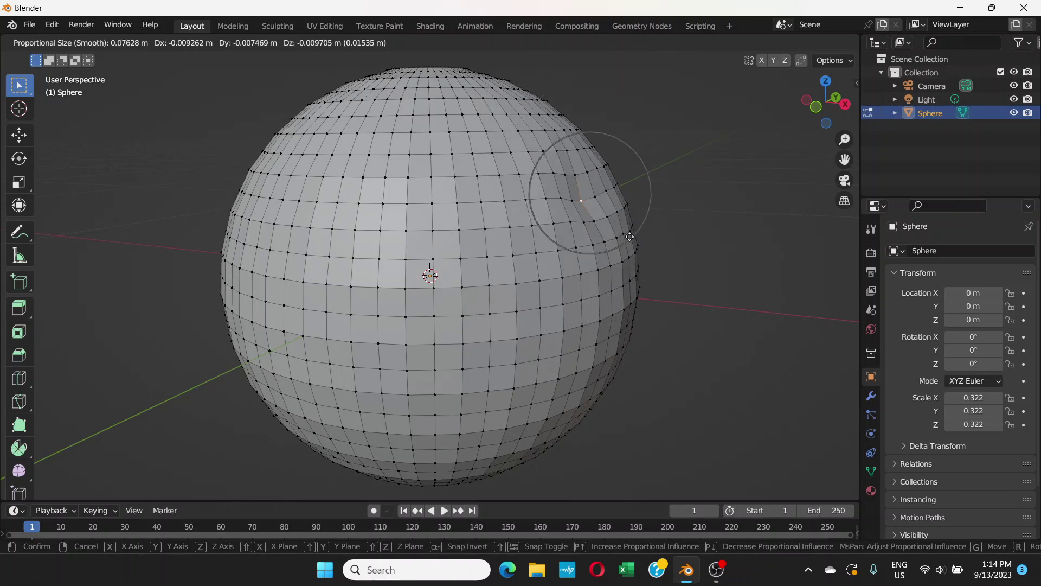
pyautogui.scroll(-15, 630, 236)
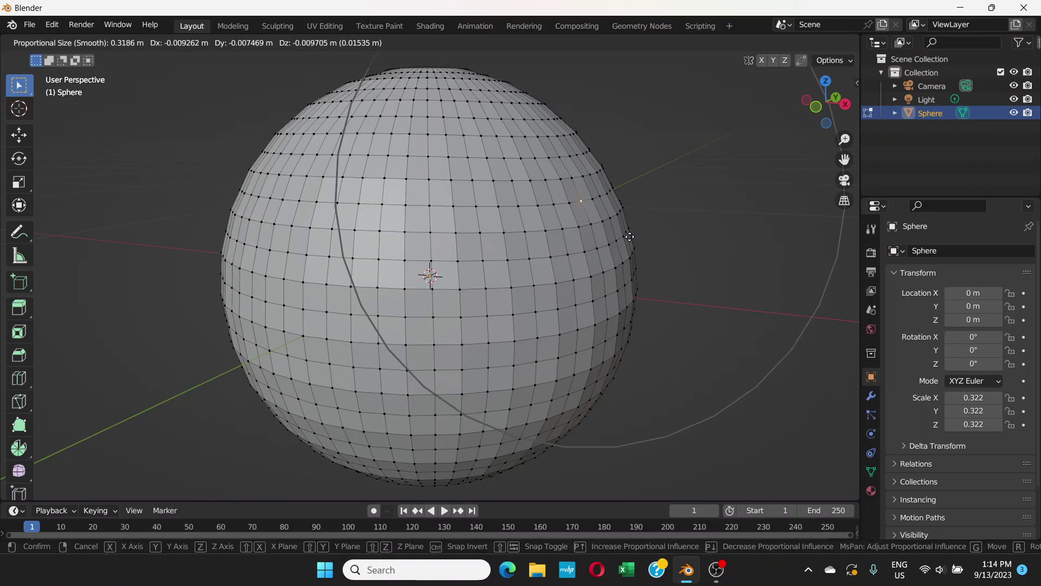
pyautogui.scroll(5, 630, 236)
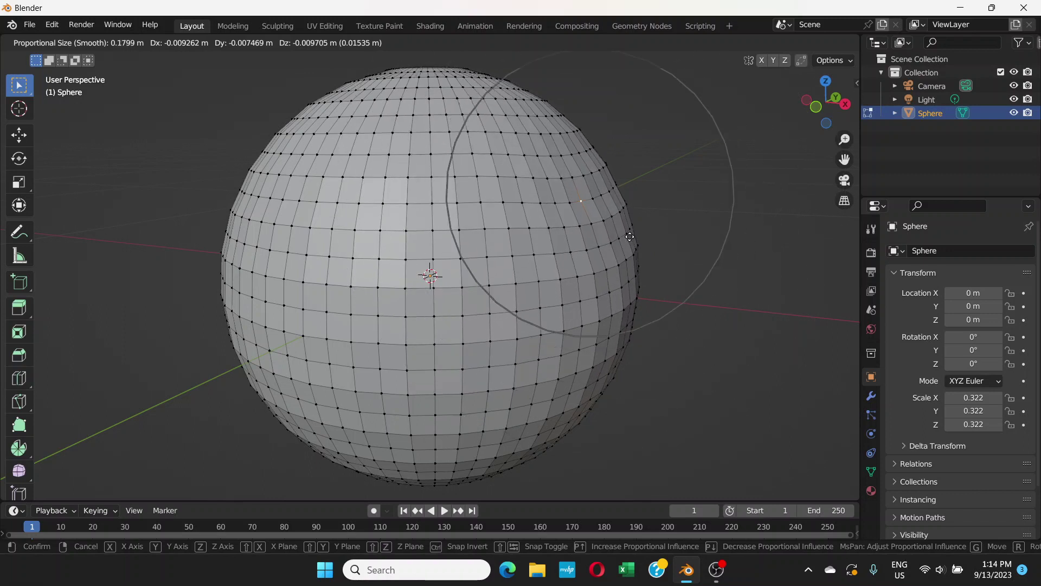
pyautogui.scroll(7, 630, 236)
pyautogui.scroll(-3, 638, 247)
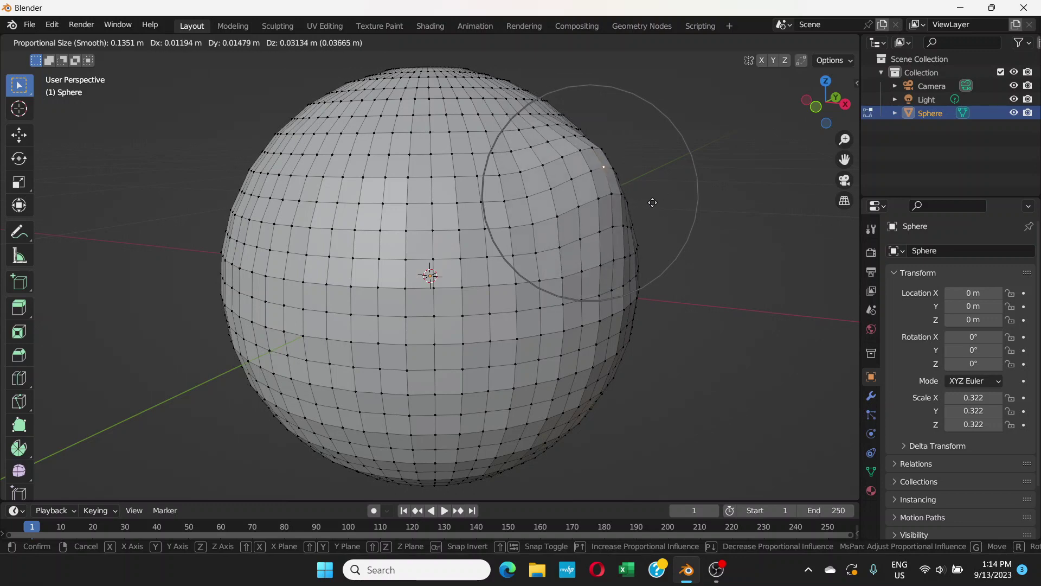
pyautogui.click(648, 215)
pyautogui.moveTo(648, 215); pyautogui.dragTo(597, 199, button='middle')
pyautogui.scroll(-5, 604, 200)
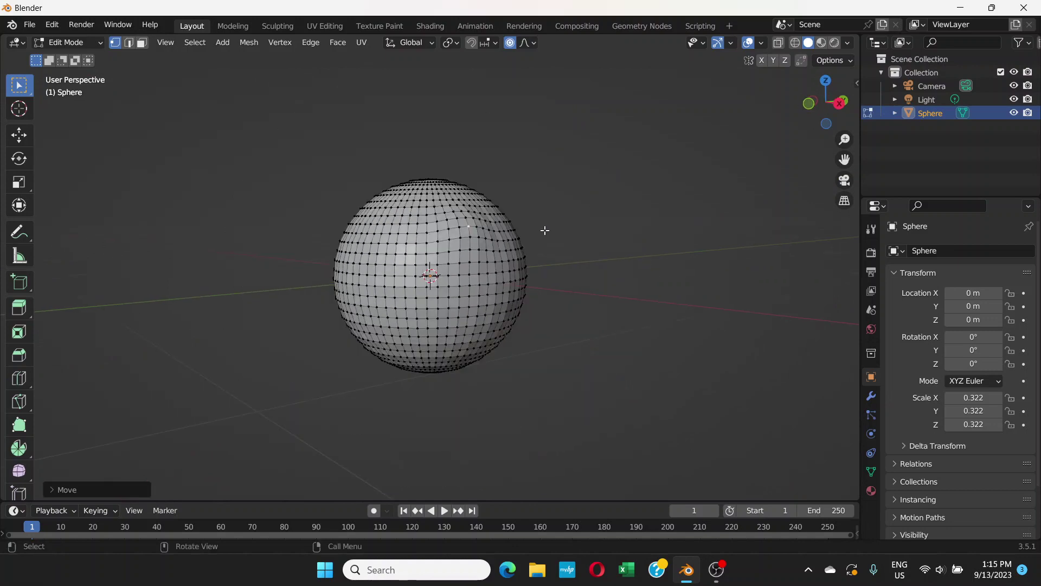
pyautogui.scroll(2, 528, 237)
pyautogui.moveTo(527, 236); pyautogui.dragTo(525, 231, button='middle')
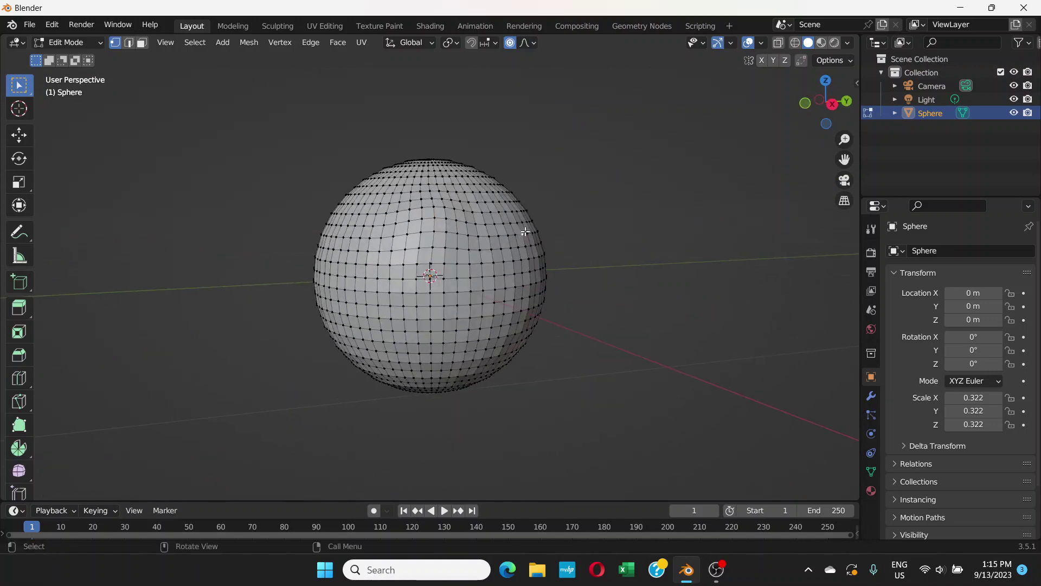
pyautogui.press('g')
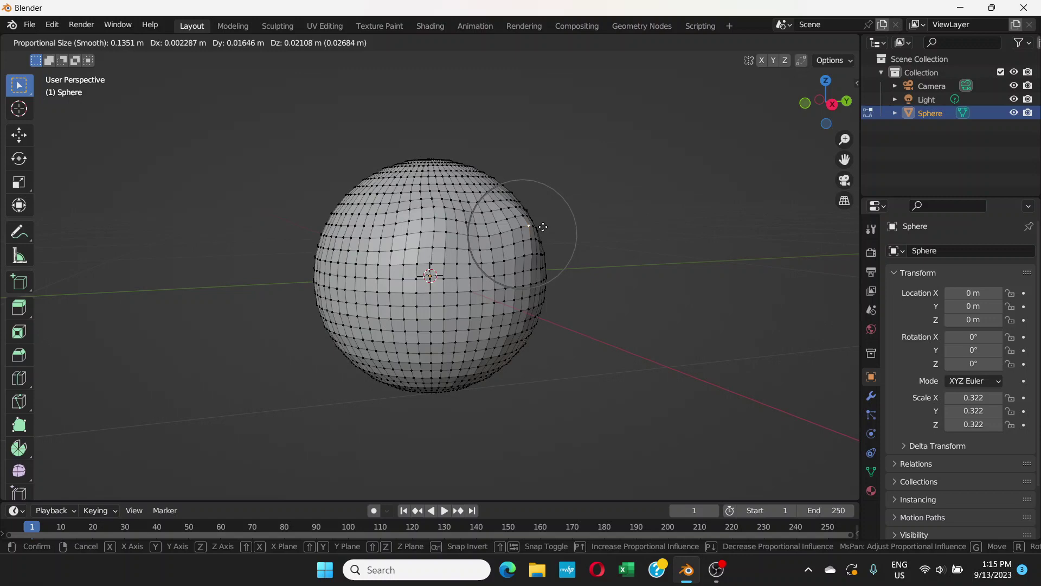
pyautogui.click(542, 225)
pyautogui.moveTo(542, 226); pyautogui.dragTo(491, 278, button='middle')
pyautogui.click(498, 191)
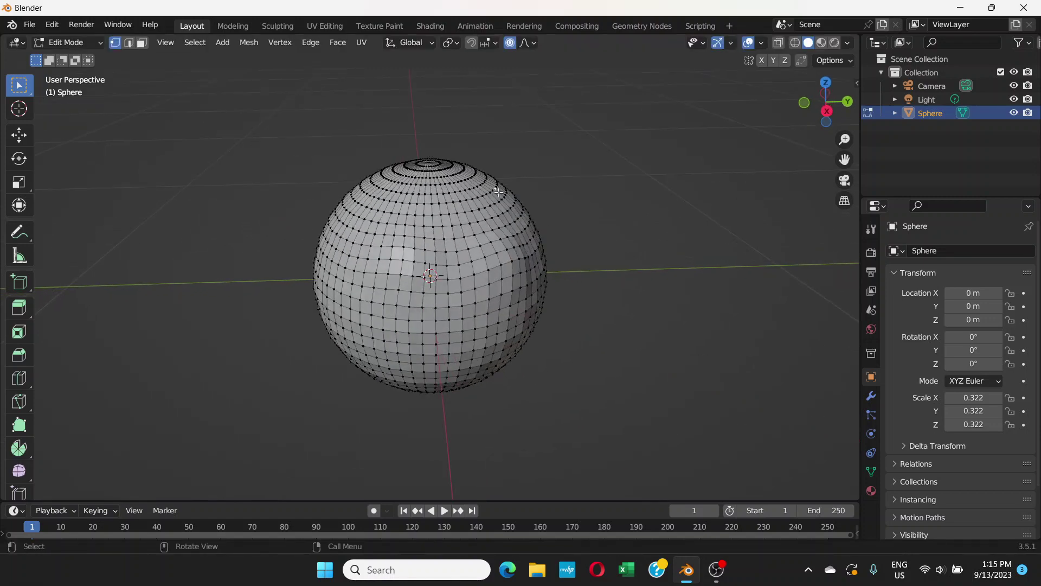
pyautogui.press('g')
pyautogui.click(501, 187)
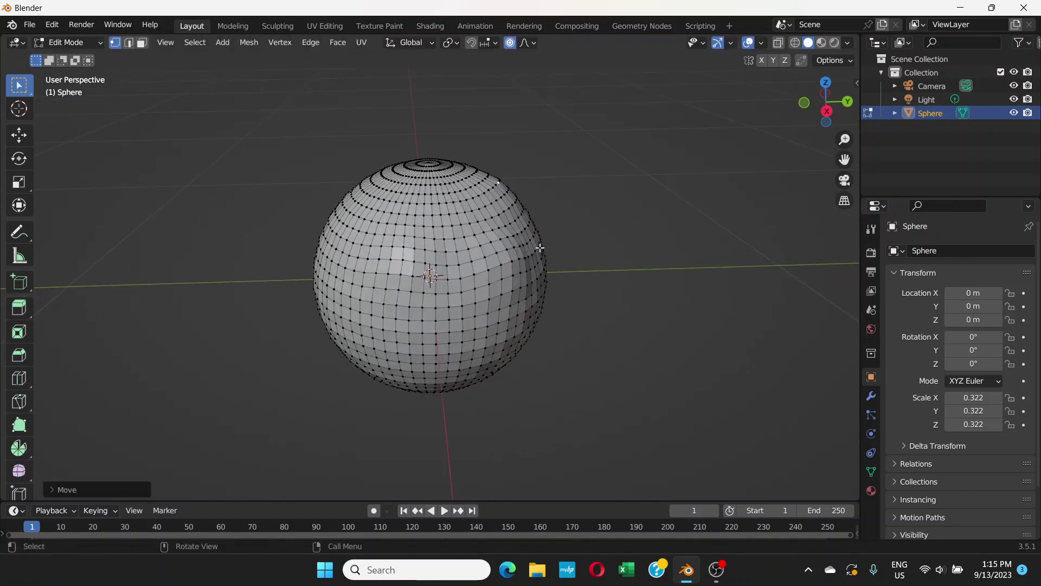
pyautogui.moveTo(541, 248); pyautogui.dragTo(538, 209, button='middle')
pyautogui.scroll(2, 544, 274)
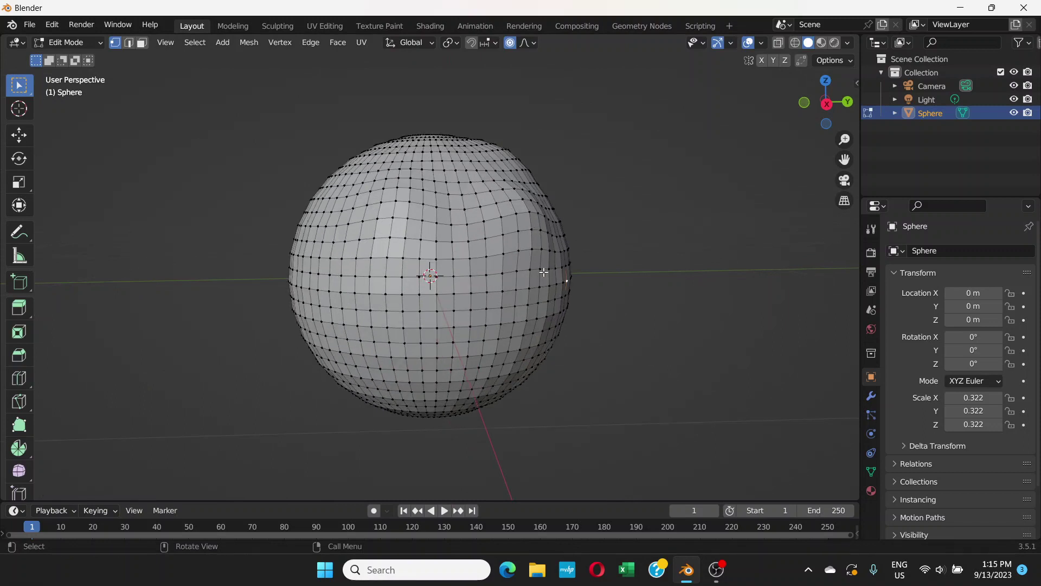
pyautogui.moveTo(552, 270); pyautogui.dragTo(540, 272, button='middle')
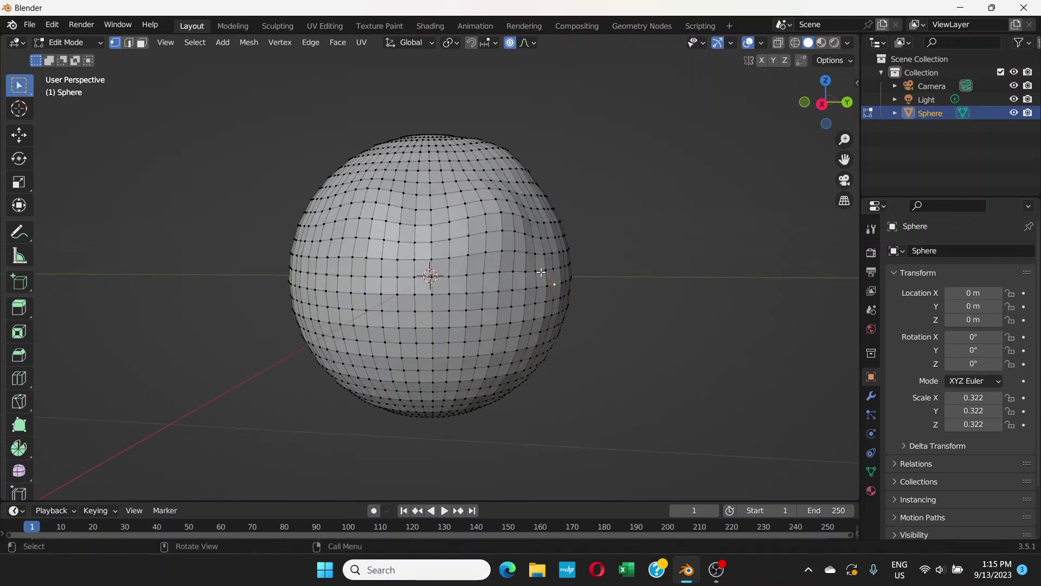
pyautogui.press('alt')
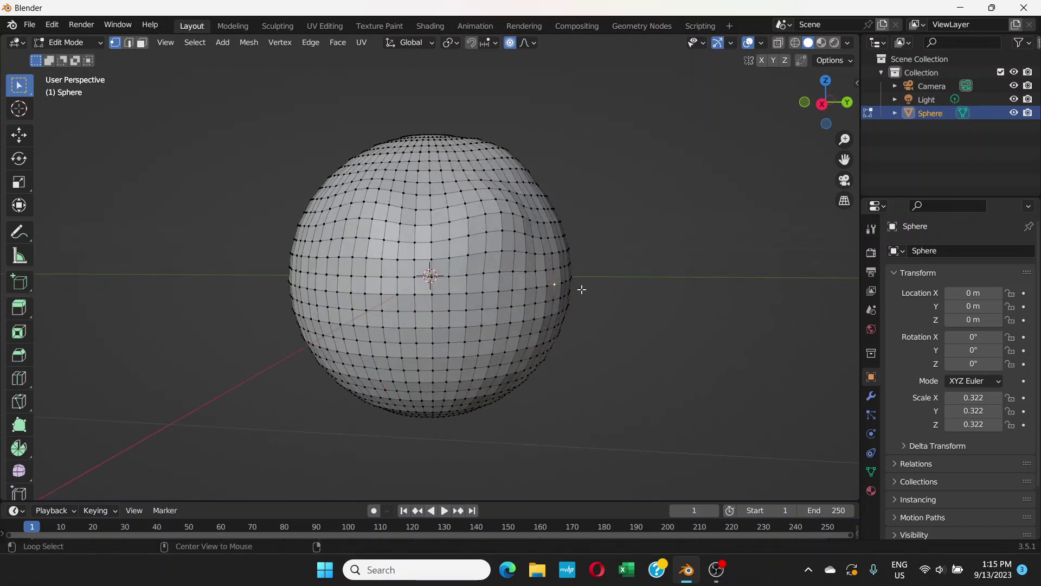
# Bulge the sphere's right side with Shrink/Fatten and raise a bump near the top
pyautogui.hotkey('alt', 's')
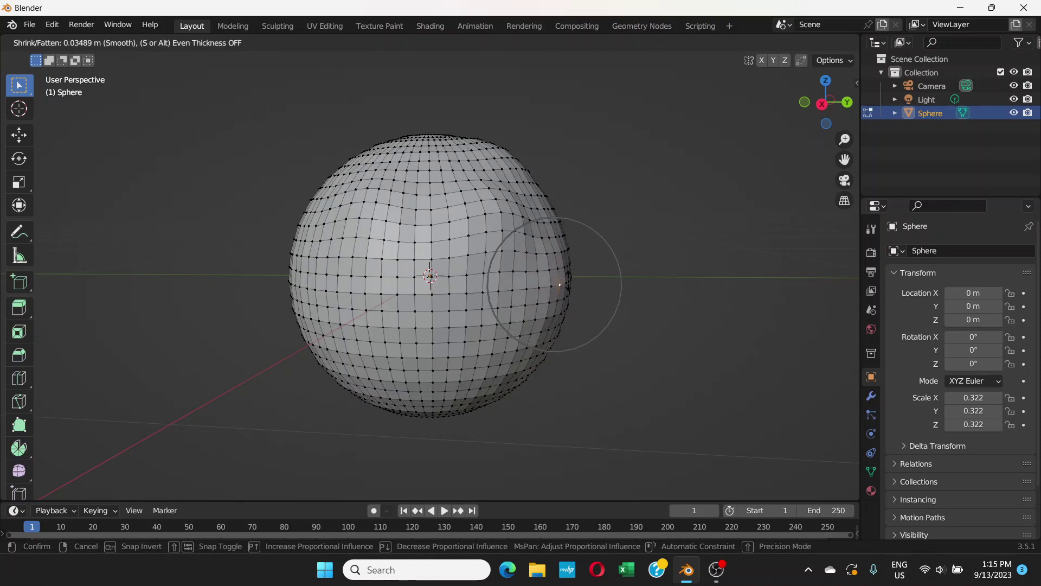
pyautogui.click(526, 307)
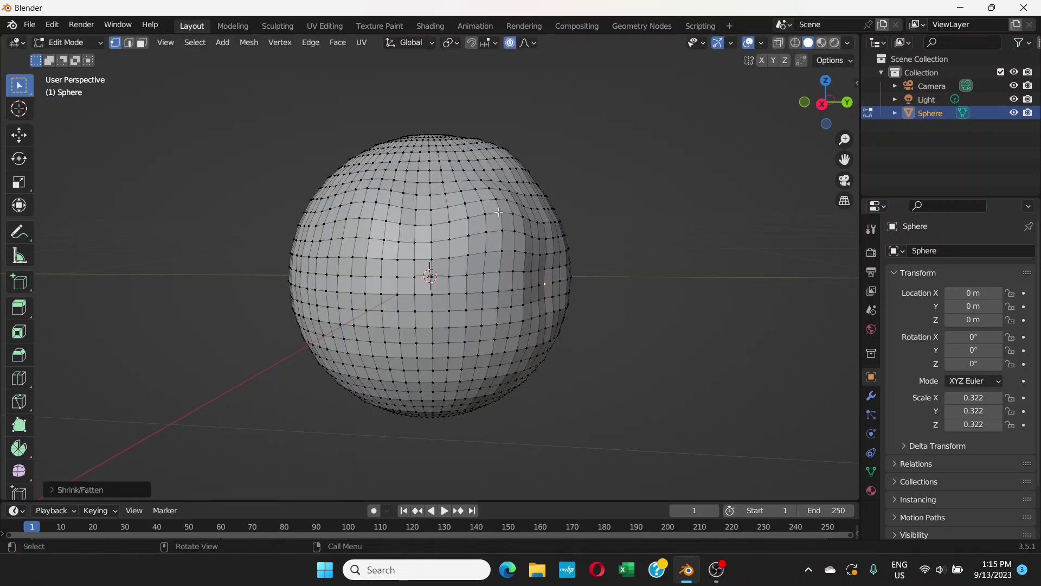
pyautogui.click(416, 163)
pyautogui.hotkey('alt', 's')
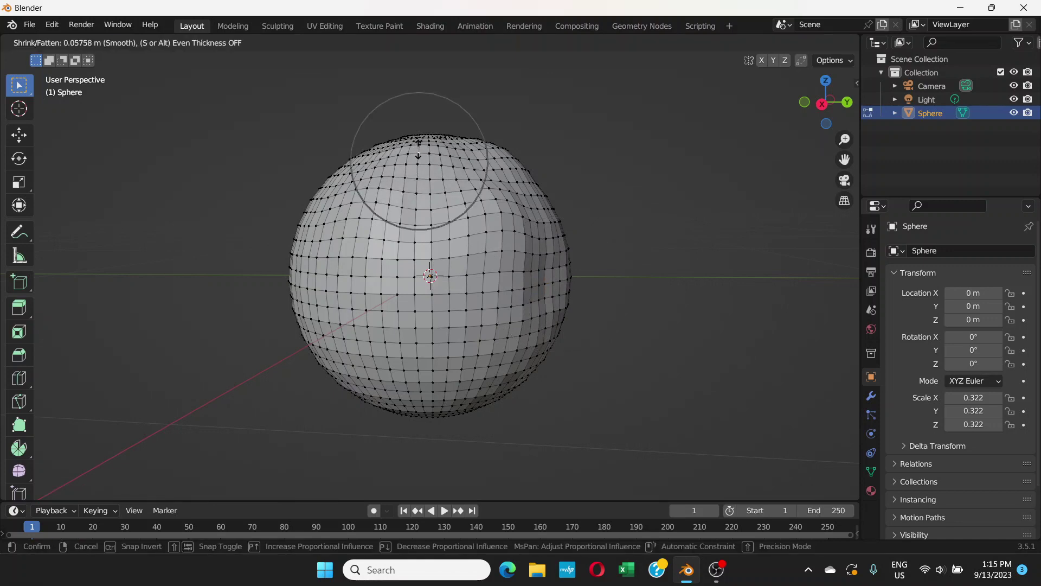
pyautogui.click(418, 149)
pyautogui.moveTo(418, 149); pyautogui.dragTo(590, 142, button='middle')
# Dent the sphere's front and push two small bumps into the upper area
pyautogui.click(475, 270)
pyautogui.hotkey('alt', 's')
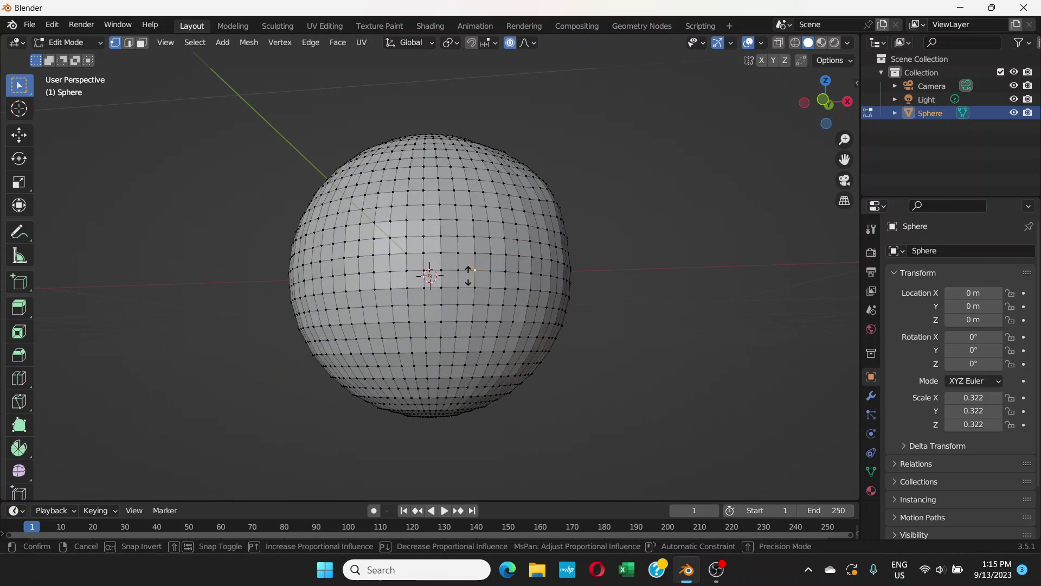
pyautogui.click(447, 297)
pyautogui.moveTo(446, 298); pyautogui.dragTo(469, 210, button='middle')
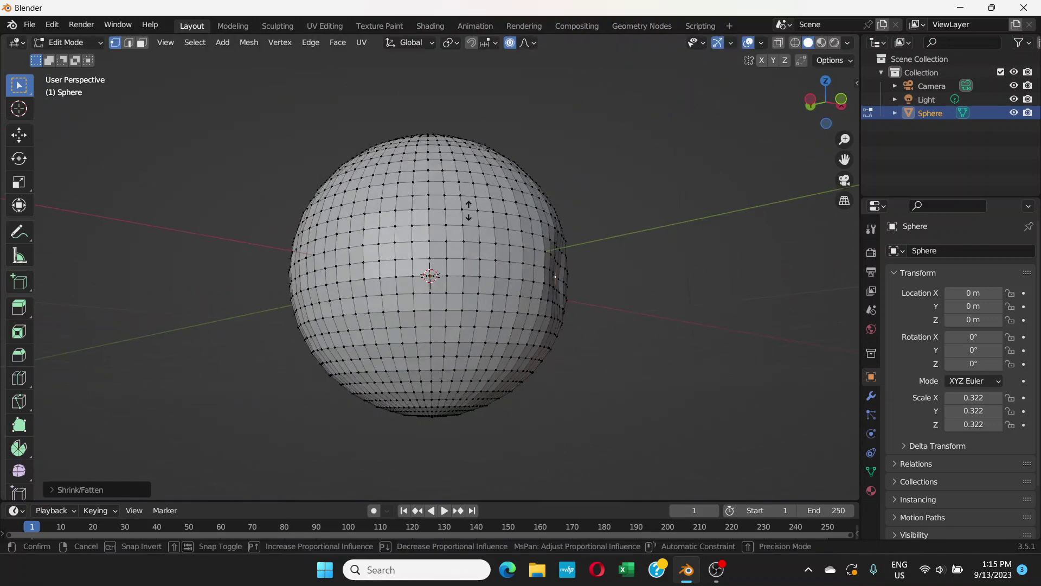
pyautogui.hotkey('alt', 's')
pyautogui.click(461, 187)
pyautogui.hotkey('alt', 's')
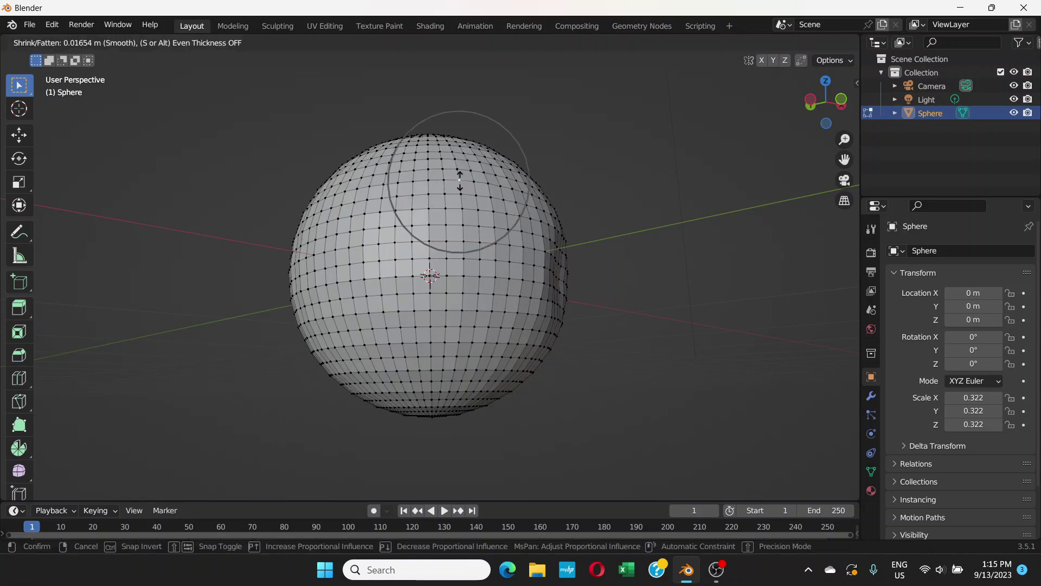
pyautogui.click(459, 179)
# Dent the sphere's bottom and reshape vertices on the lower front
pyautogui.hotkey('alt', 's')
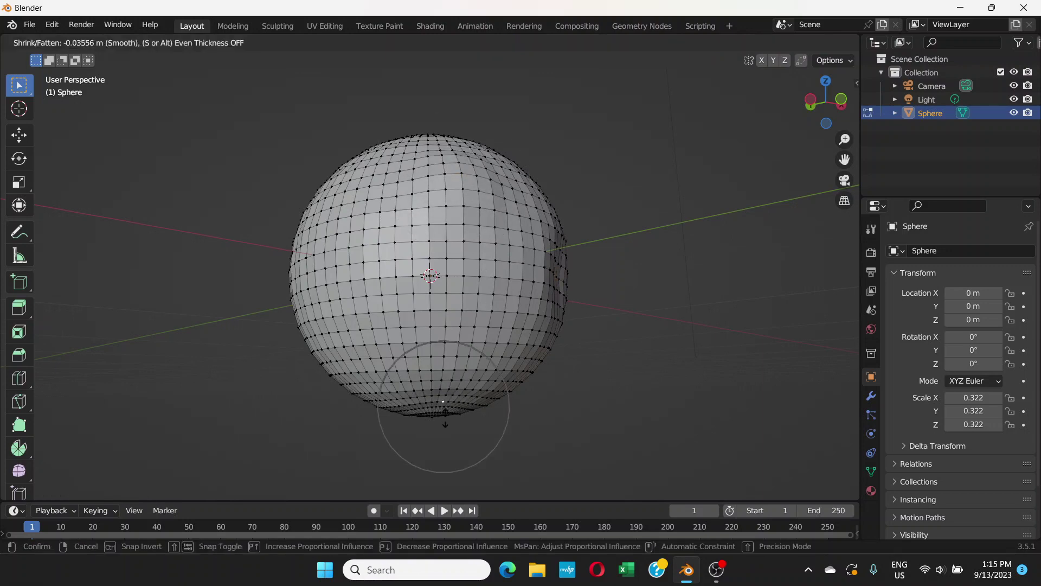
pyautogui.click(444, 411)
pyautogui.moveTo(444, 411); pyautogui.dragTo(551, 360, button='middle')
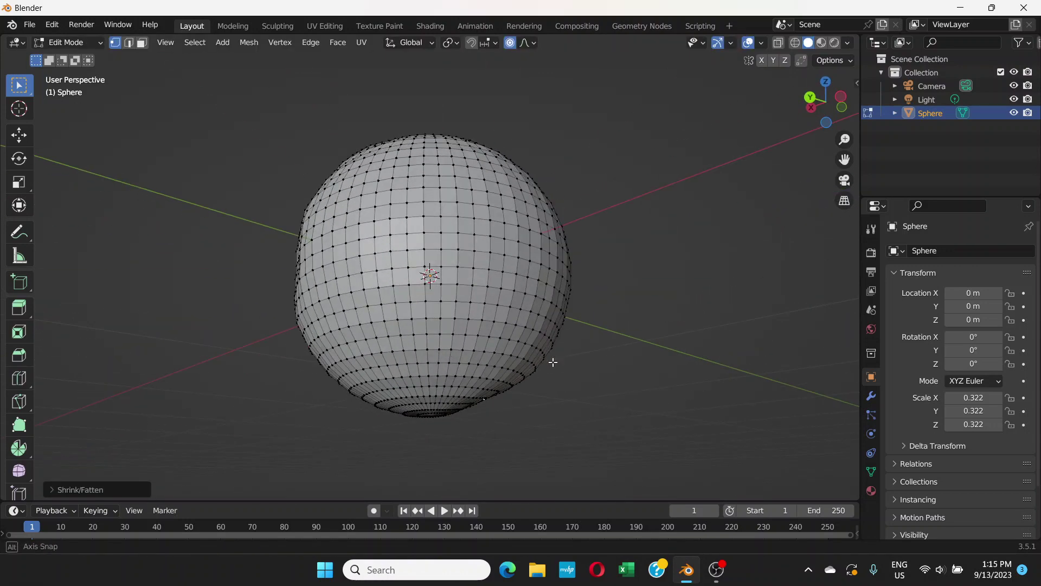
pyautogui.hotkey('alt', 's')
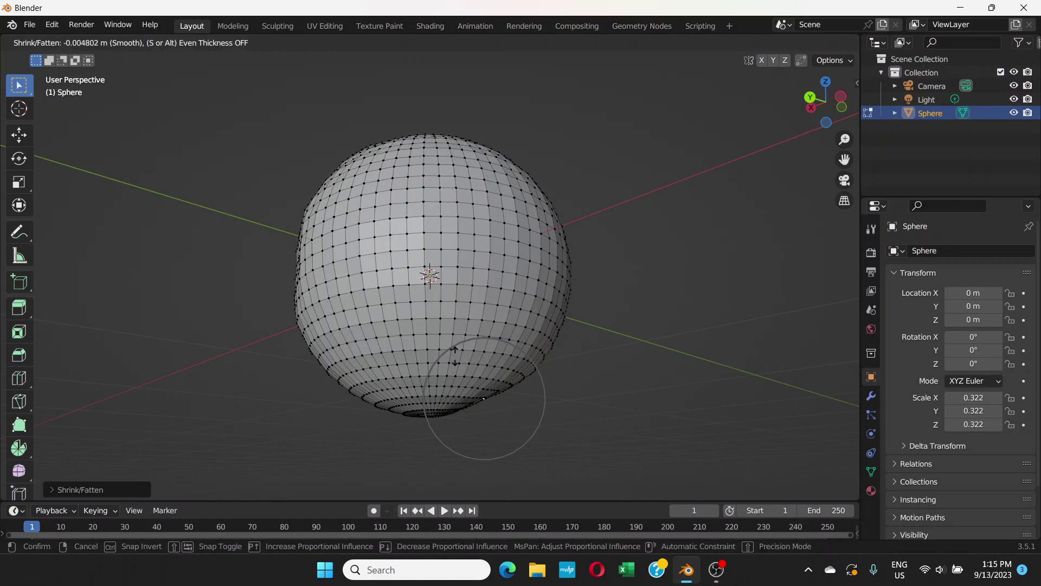
pyautogui.click(455, 358)
pyautogui.click(439, 315)
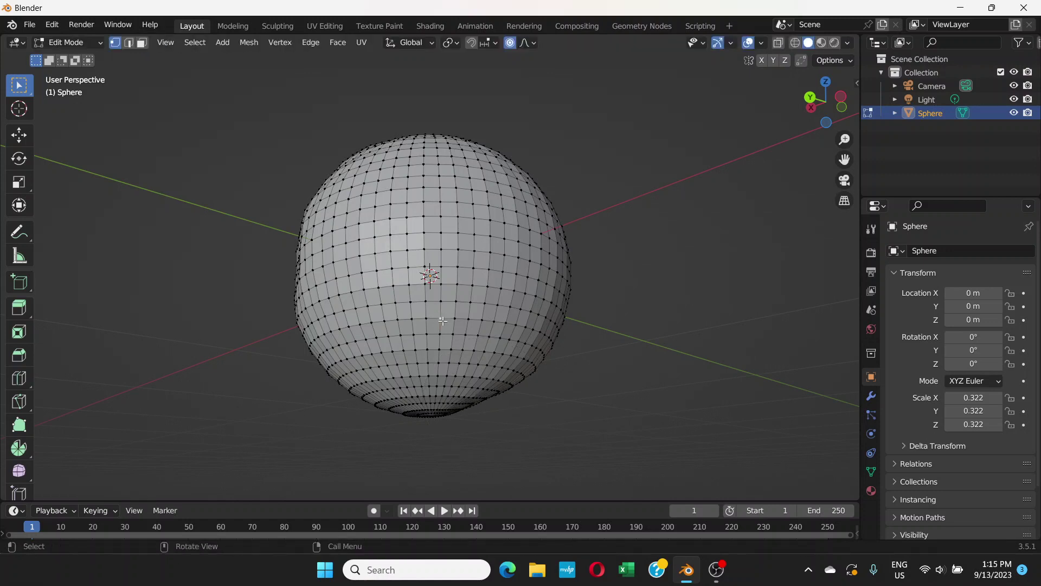
pyautogui.hotkey('alt', 's')
pyautogui.click(457, 343)
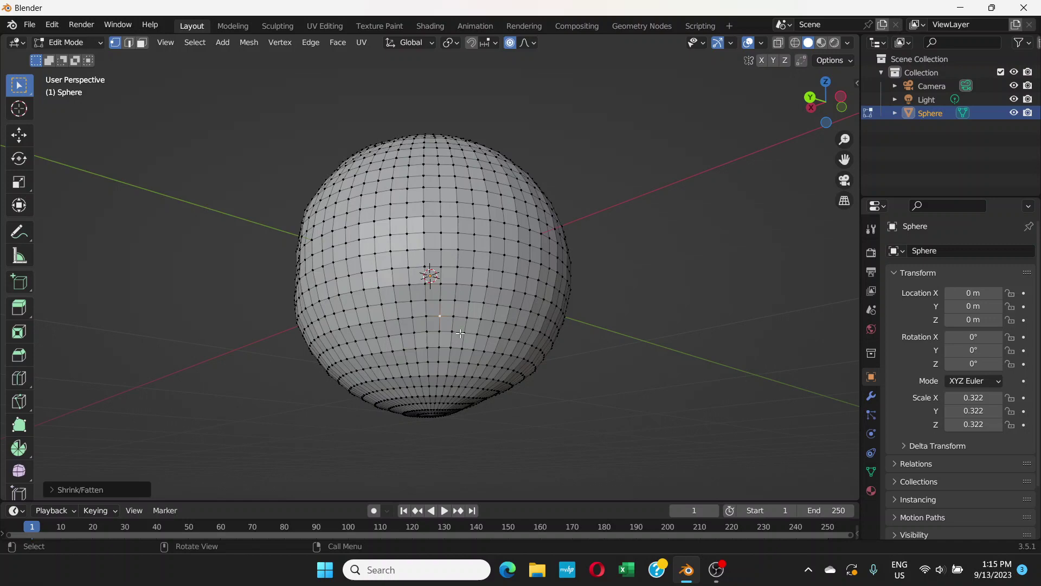
pyautogui.moveTo(457, 343); pyautogui.dragTo(585, 379, button='middle')
# Dent the right side and pull the top pole inward to flatten it
pyautogui.hotkey('alt', 's')
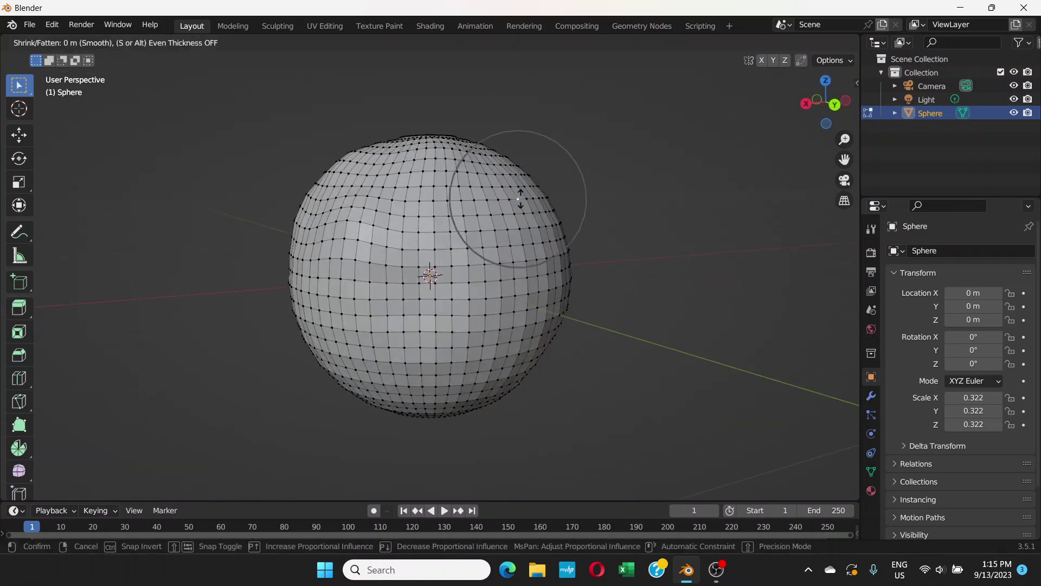
pyautogui.rightClick(519, 212)
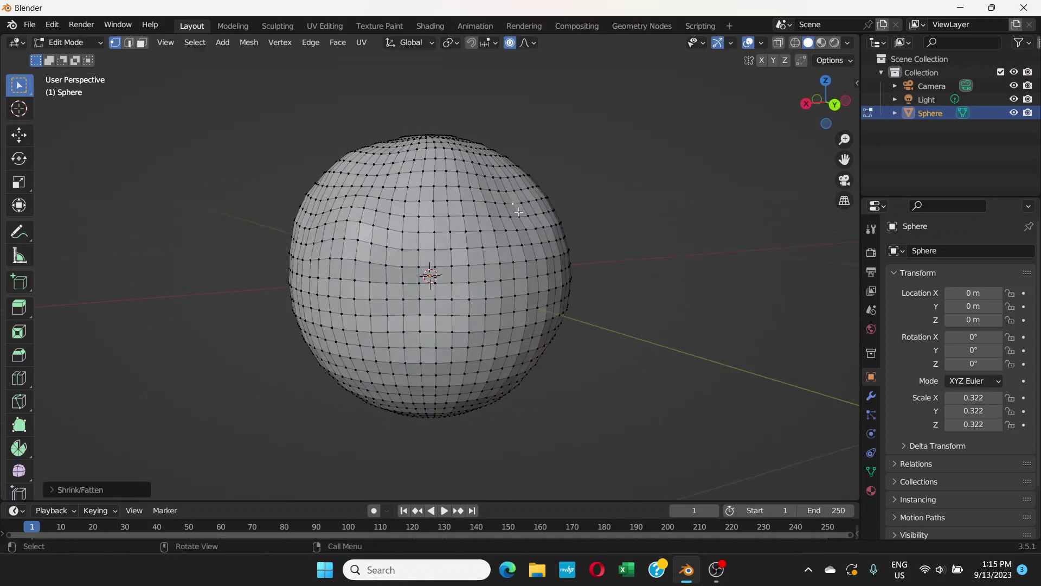
pyautogui.click(542, 262)
pyautogui.hotkey('alt', 's')
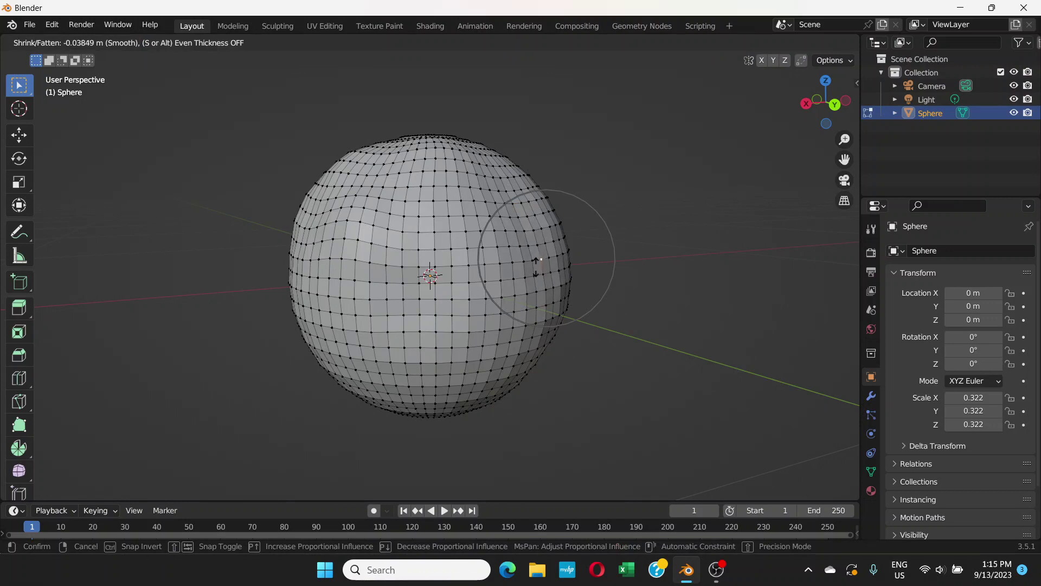
pyautogui.click(453, 253)
pyautogui.moveTo(375, 215); pyautogui.dragTo(415, 191, button='middle')
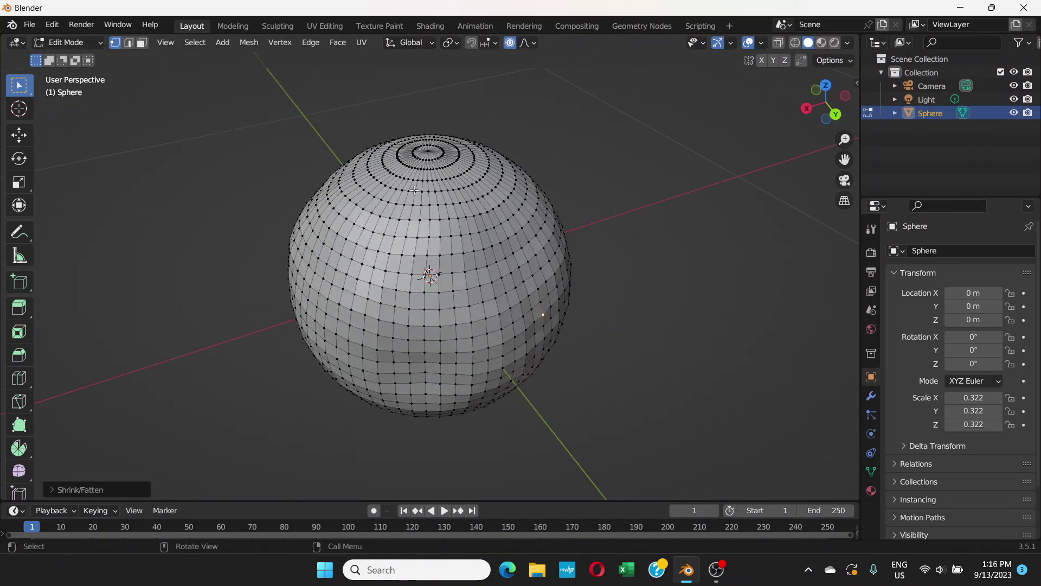
pyautogui.click(428, 155)
pyautogui.hotkey('alt', 's')
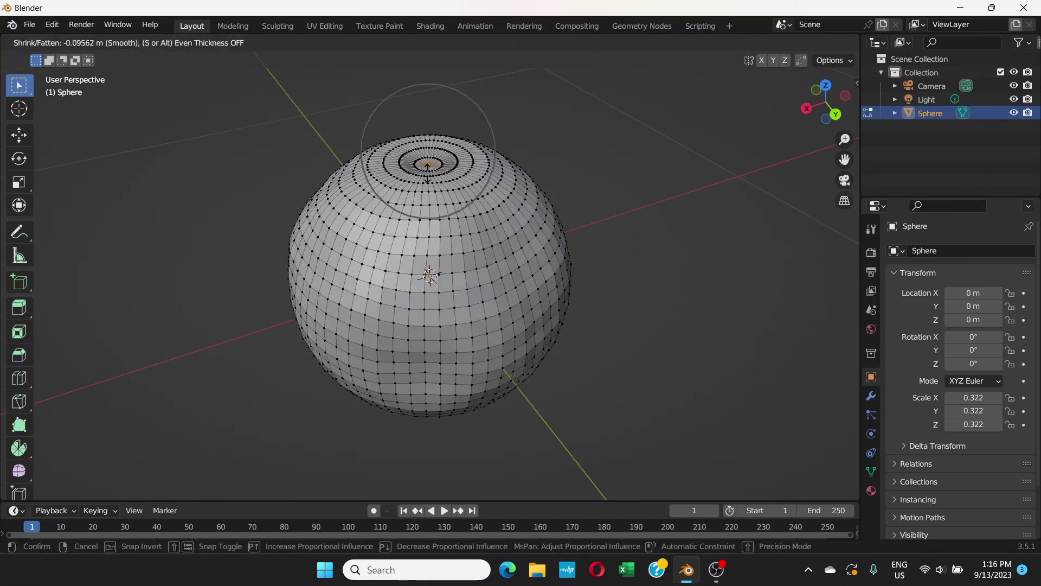
pyautogui.click(503, 140)
pyautogui.moveTo(502, 140); pyautogui.dragTo(588, 200, button='middle')
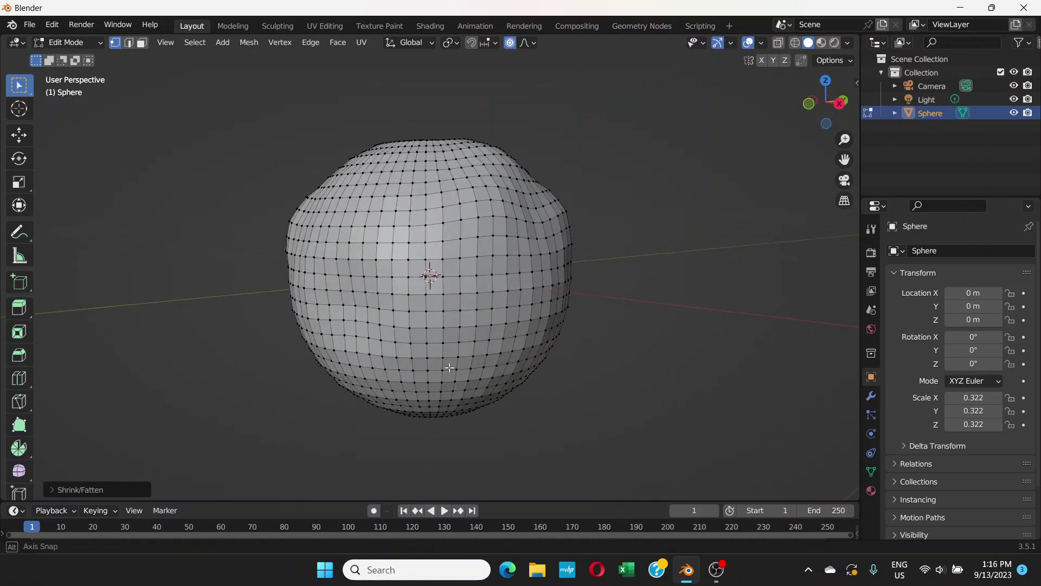
# Raise the bottom pole slightly with two Shrink/Fatten pushes
pyautogui.moveTo(449, 368); pyautogui.dragTo(439, 398, button='middle')
pyautogui.hotkey('alt', 's')
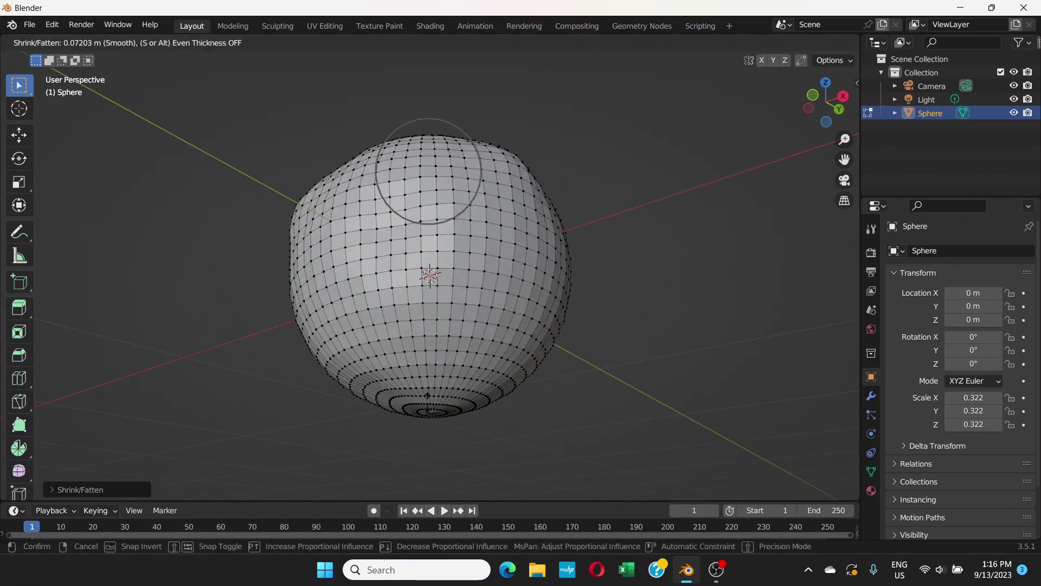
pyautogui.press('Escape')
pyautogui.hotkey('alt', 's')
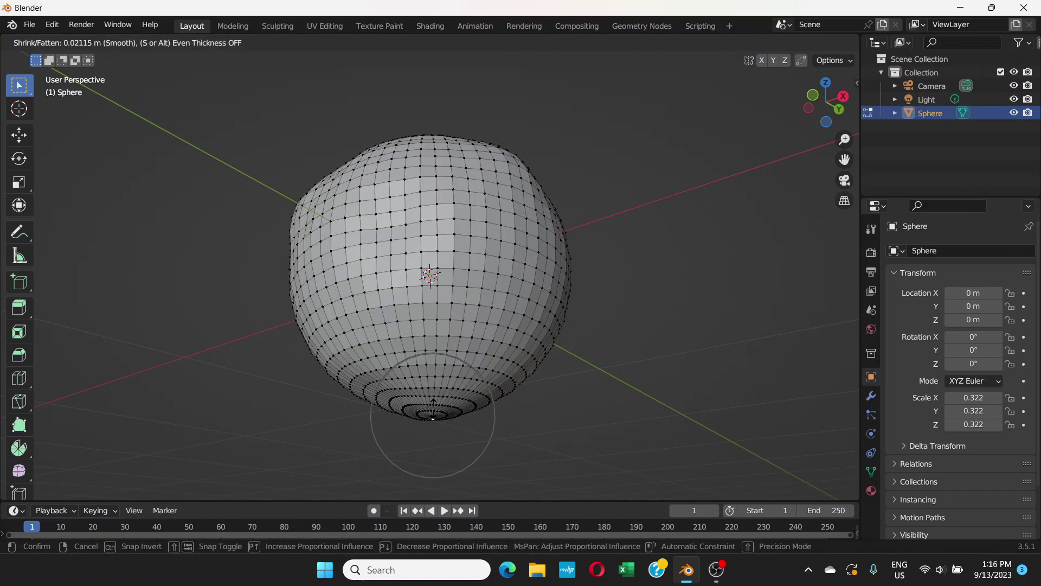
pyautogui.click(421, 389)
pyautogui.hotkey('alt', 's')
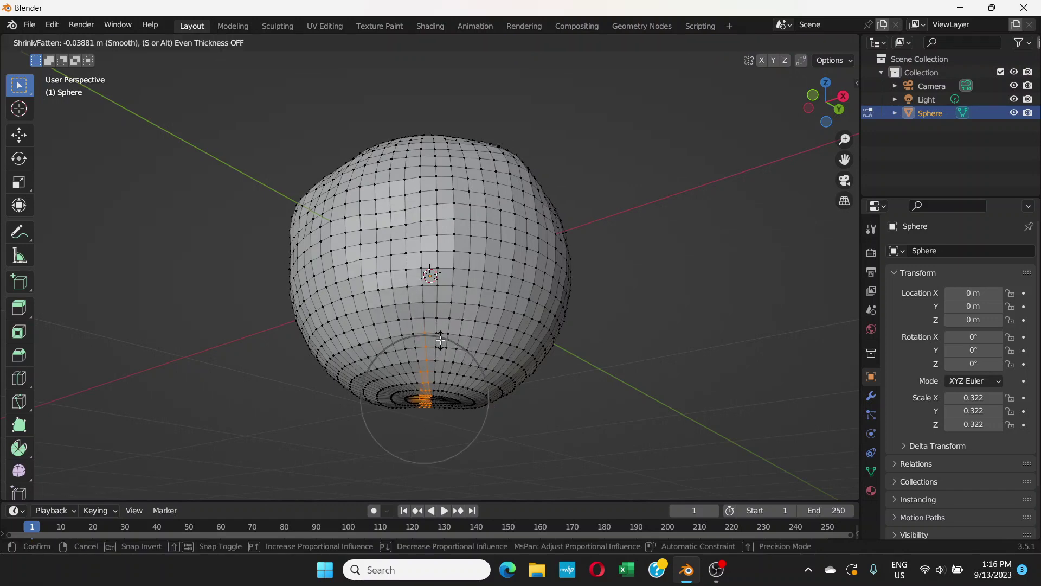
pyautogui.click(441, 340)
pyautogui.moveTo(440, 340); pyautogui.dragTo(624, 384, button='middle')
# Add bumps on the front and upper right, redoing one with smaller influence
pyautogui.hotkey('alt', 's')
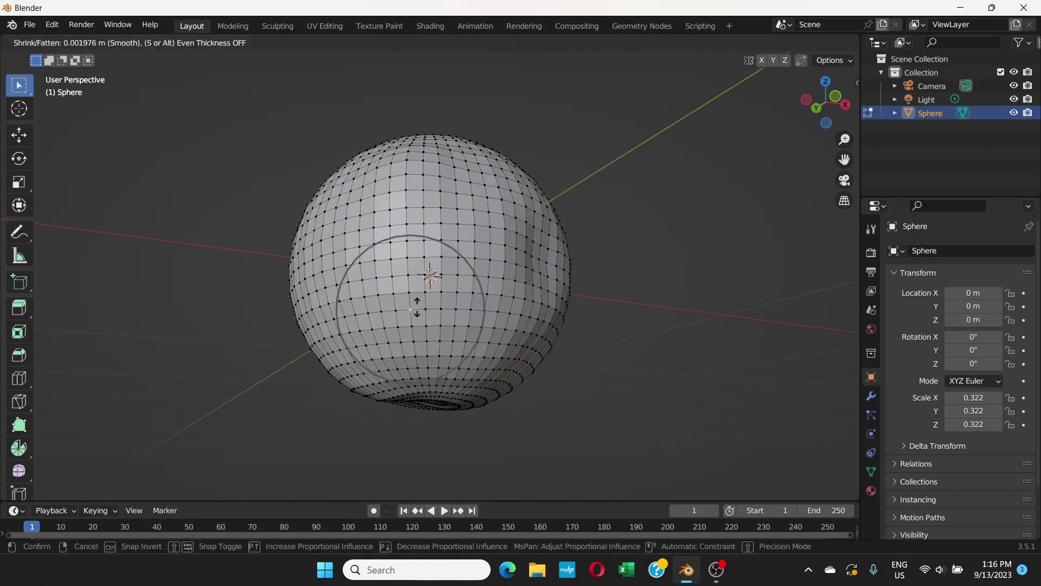
pyautogui.click(431, 288)
pyautogui.moveTo(431, 287); pyautogui.dragTo(635, 336, button='middle')
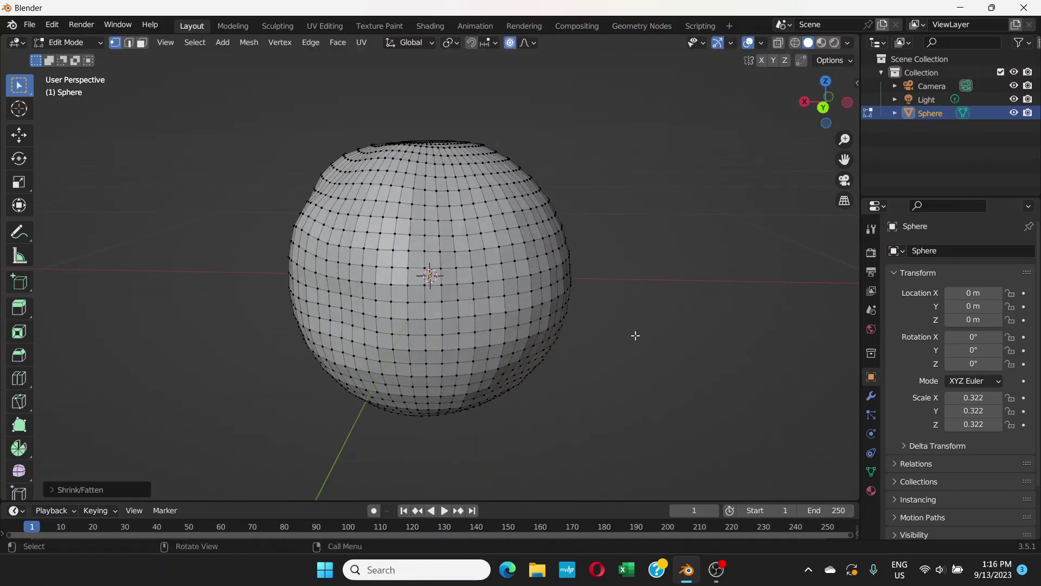
pyautogui.hotkey('alt', 's')
pyautogui.click(530, 194)
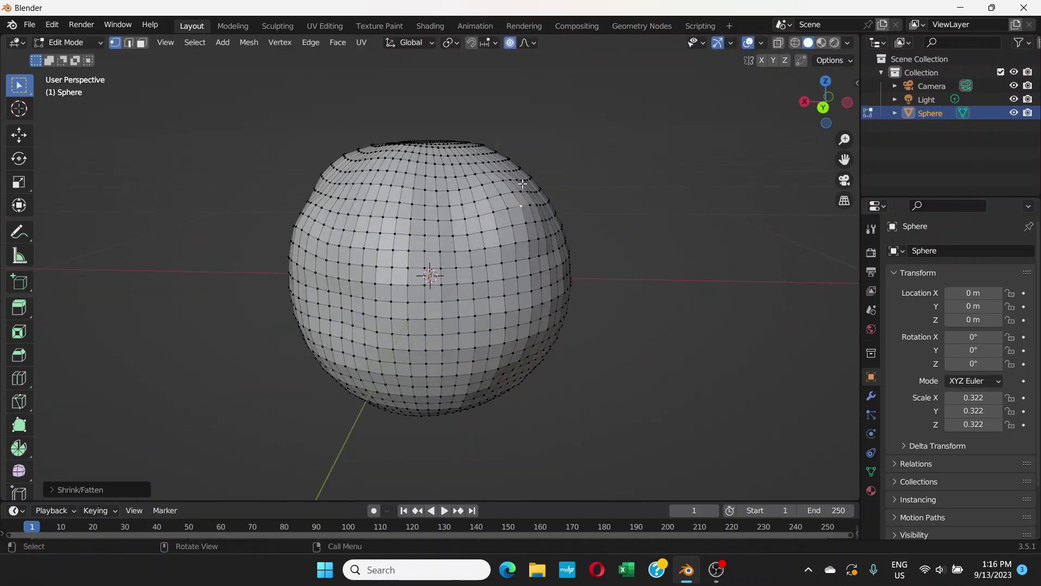
pyautogui.hotkey('ctrl', 'z')
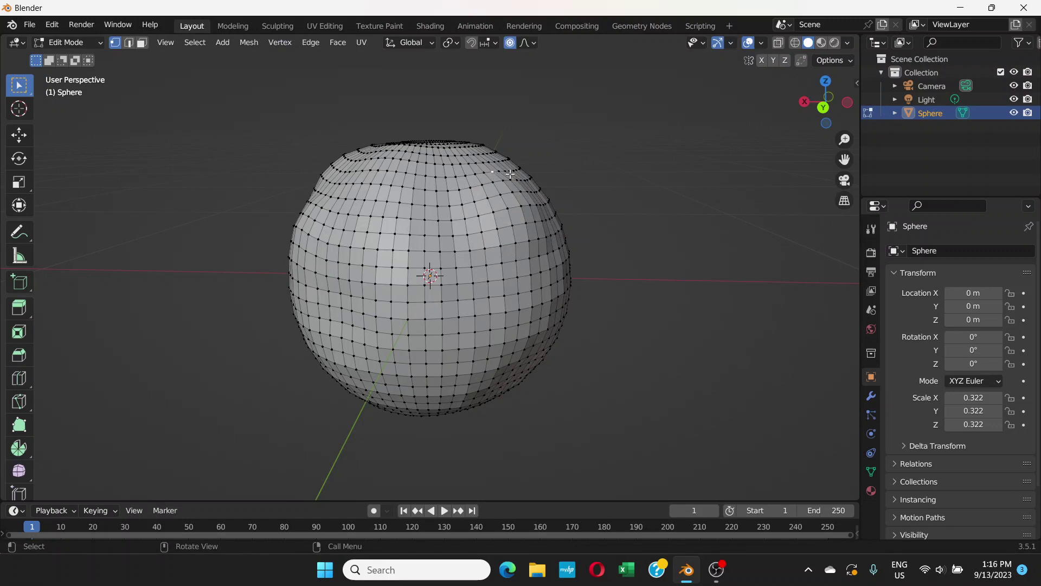
pyautogui.hotkey('alt', 's')
pyautogui.scroll(4, 515, 162)
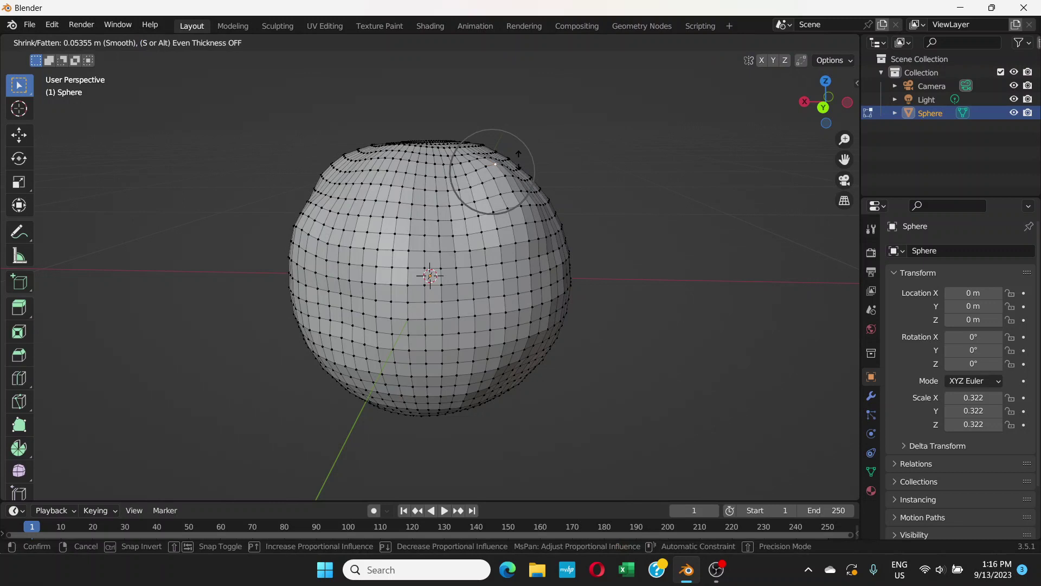
pyautogui.click(518, 153)
pyautogui.hotkey('alt', 's')
pyautogui.click(386, 191)
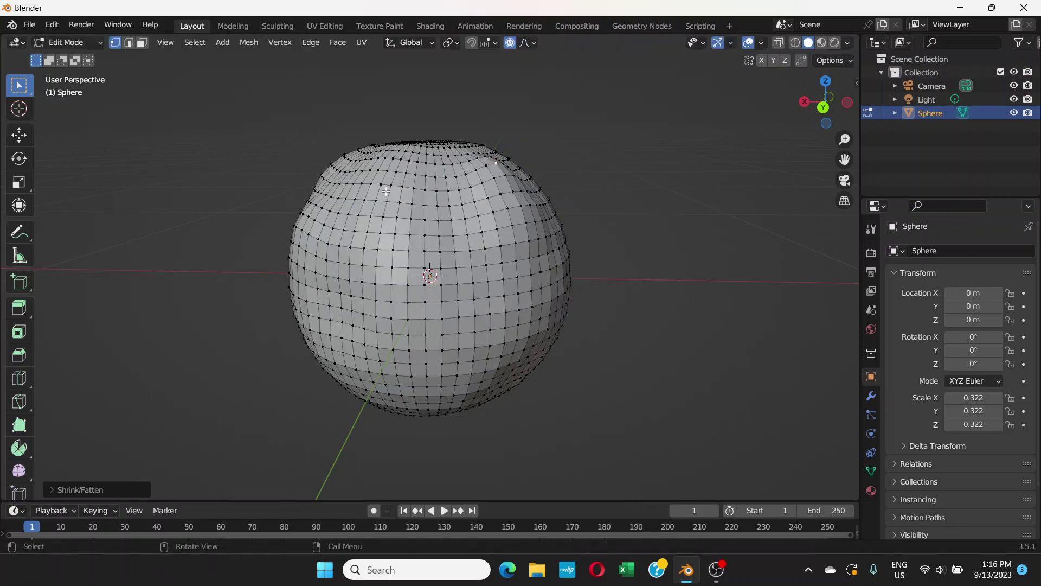
# Push vertices near the top left and left side outward
pyautogui.hotkey('alt', 's')
pyautogui.press('Escape')
pyautogui.click(381, 170)
pyautogui.hotkey('alt', 's')
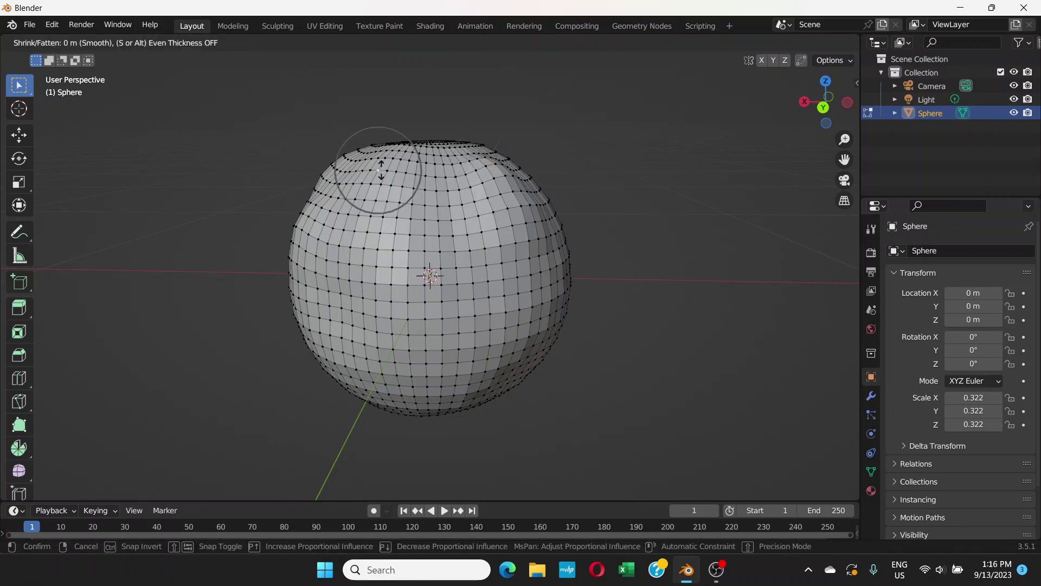
pyautogui.click(375, 172)
pyautogui.click(312, 274)
pyautogui.hotkey('alt', 's')
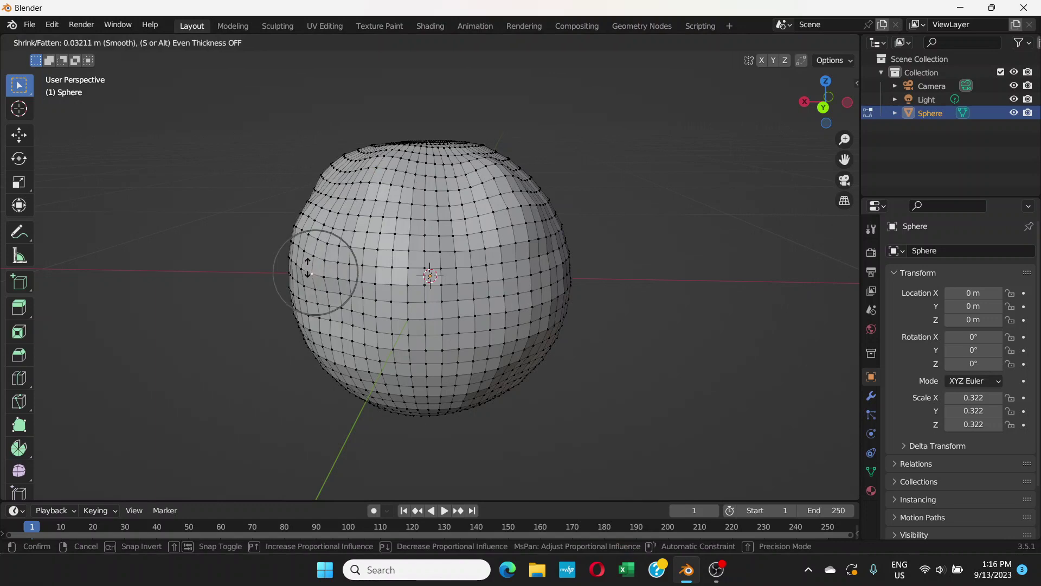
pyautogui.click(309, 270)
pyautogui.moveTo(309, 270); pyautogui.dragTo(422, 299, button='middle')
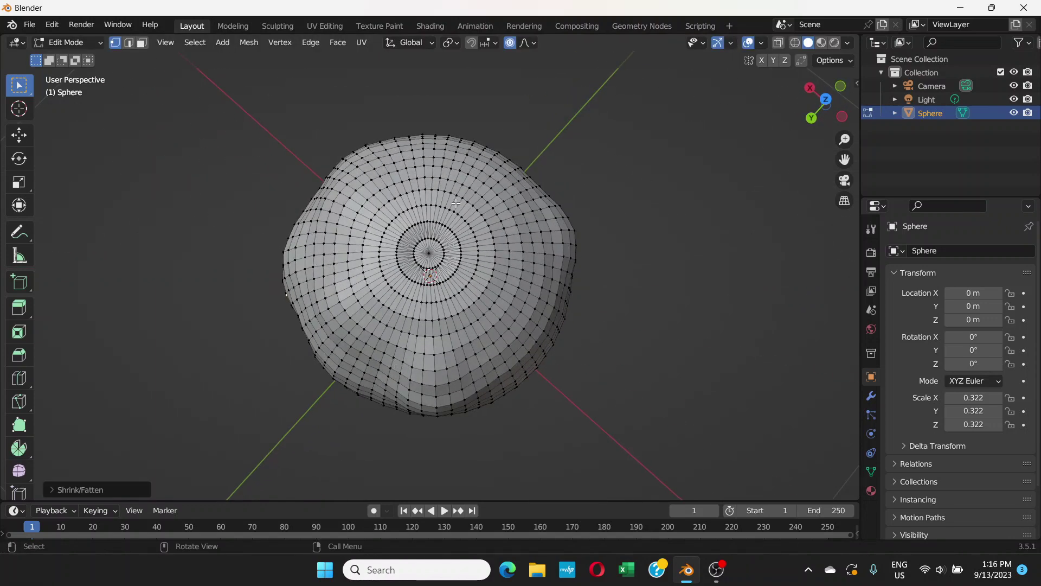
# Finish with a bulge, a dent and a rippled knob on the sphere's top and side
pyautogui.click(456, 202)
pyautogui.hotkey('alt', 's')
pyautogui.click(477, 198)
pyautogui.moveTo(477, 198); pyautogui.dragTo(480, 119, button='middle')
pyautogui.hotkey('alt', 's')
pyautogui.click(505, 160)
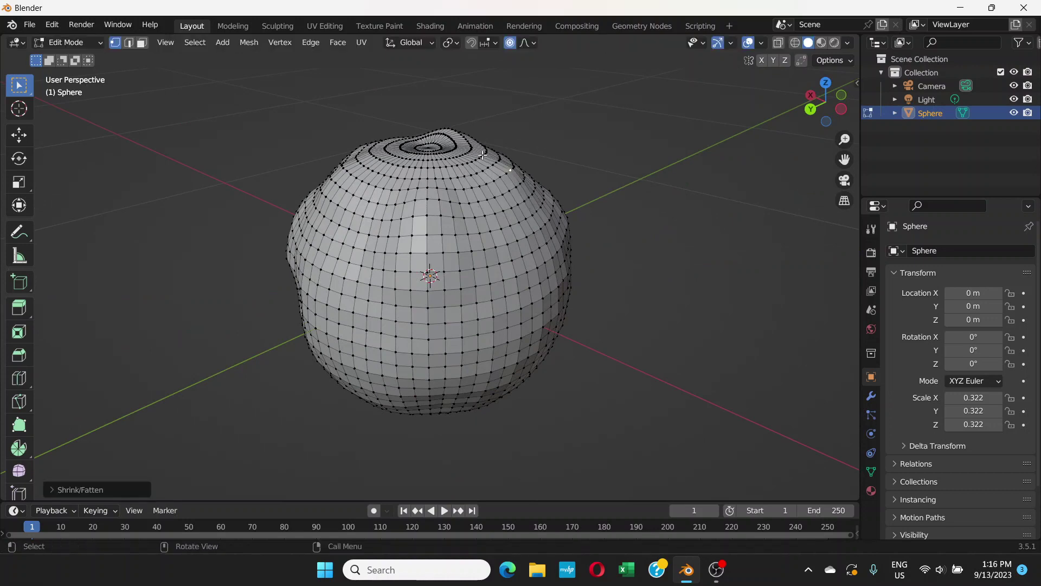
pyautogui.hotkey('alt', 's')
pyautogui.click(470, 144)
pyautogui.moveTo(469, 145); pyautogui.dragTo(604, 329, button='middle')
pyautogui.hotkey('alt', 's')
pyautogui.click(536, 220)
# Switch the sphere back to Object Mode
pyautogui.click(101, 43)
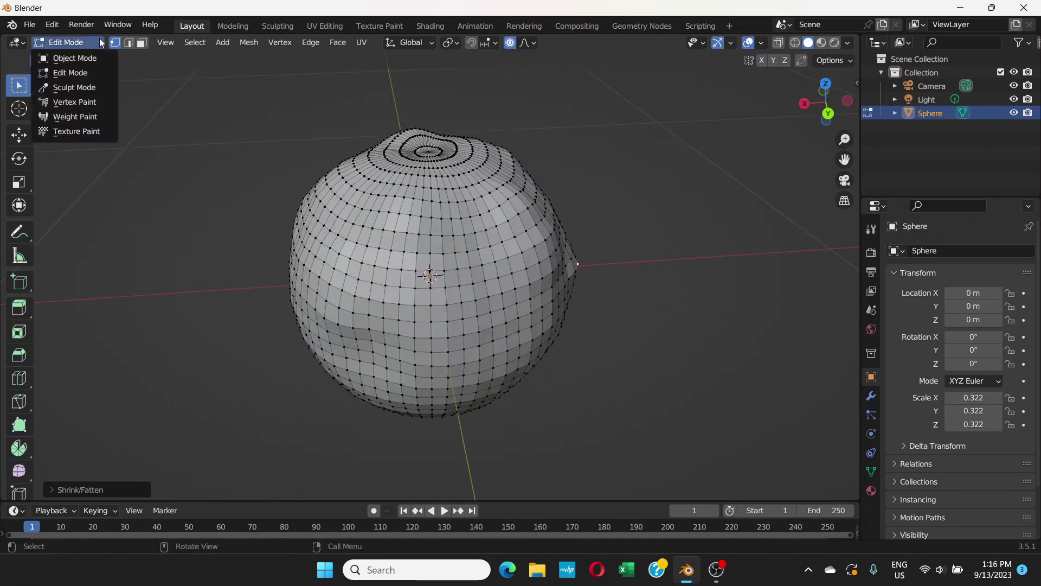
pyautogui.click(92, 60)
pyautogui.moveTo(293, 177); pyautogui.dragTo(422, 180, button='middle')
# Apply Shade Smooth to the lumpy sphere
pyautogui.rightClick(455, 227)
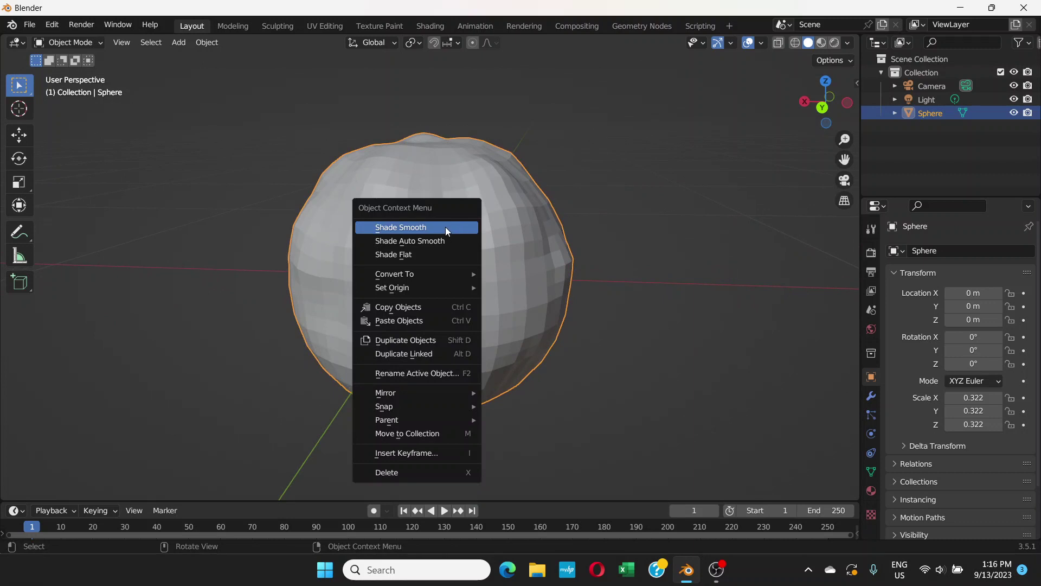
pyautogui.click(445, 227)
pyautogui.moveTo(435, 220); pyautogui.dragTo(343, 259, button='middle')
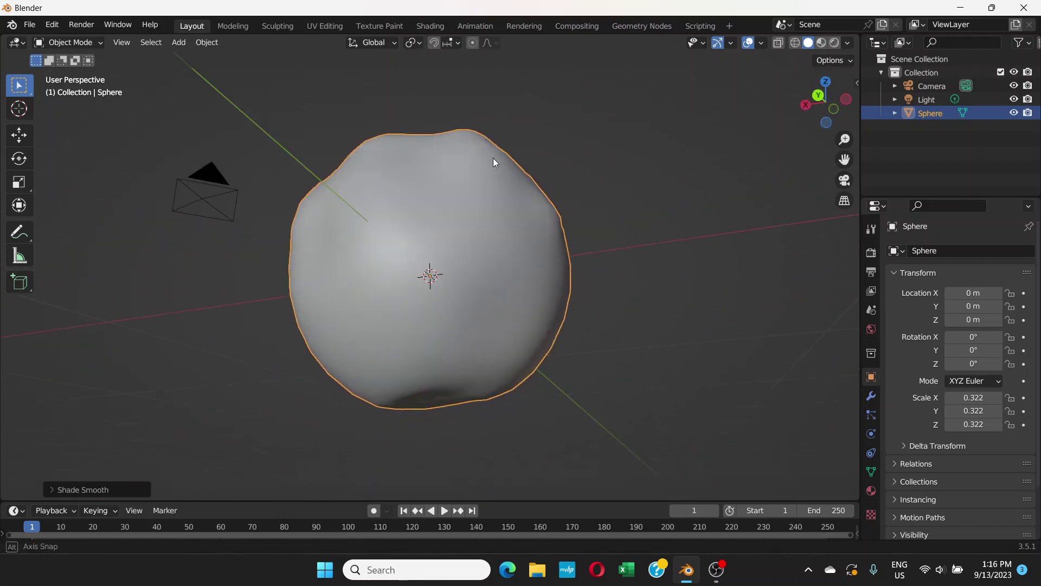
pyautogui.moveTo(493, 162); pyautogui.dragTo(411, 330, button='middle')
pyautogui.scroll(-2, 445, 243)
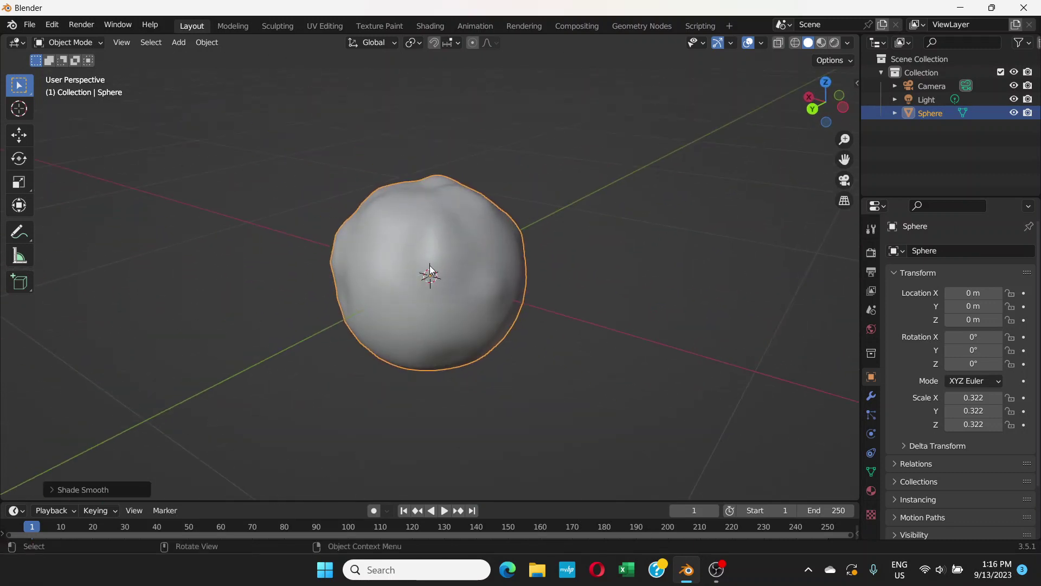
# Open the Shading workspace and zoom the viewport in on the sphere
pyautogui.click(428, 25)
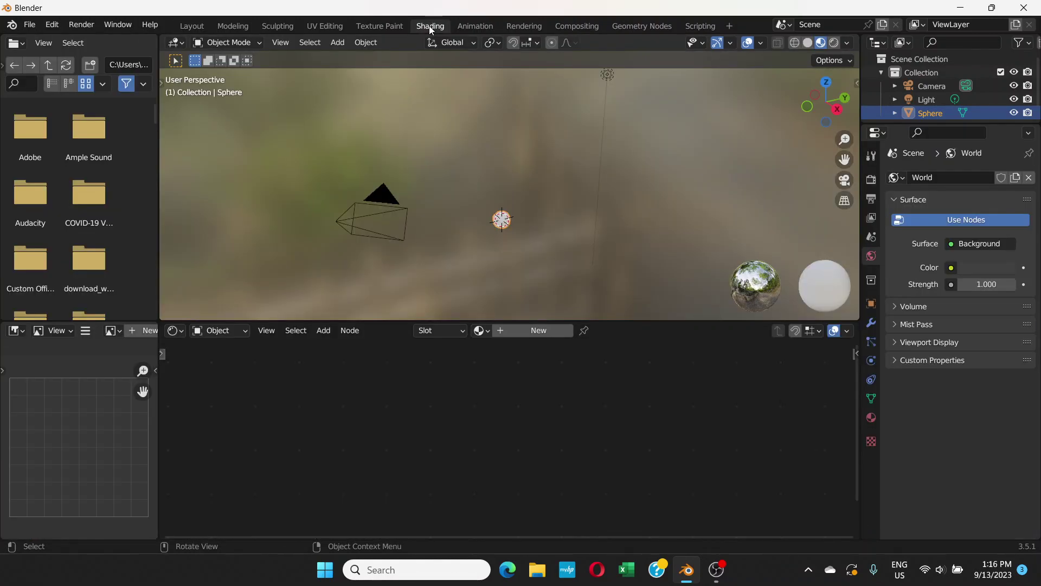
pyautogui.scroll(3, 513, 230)
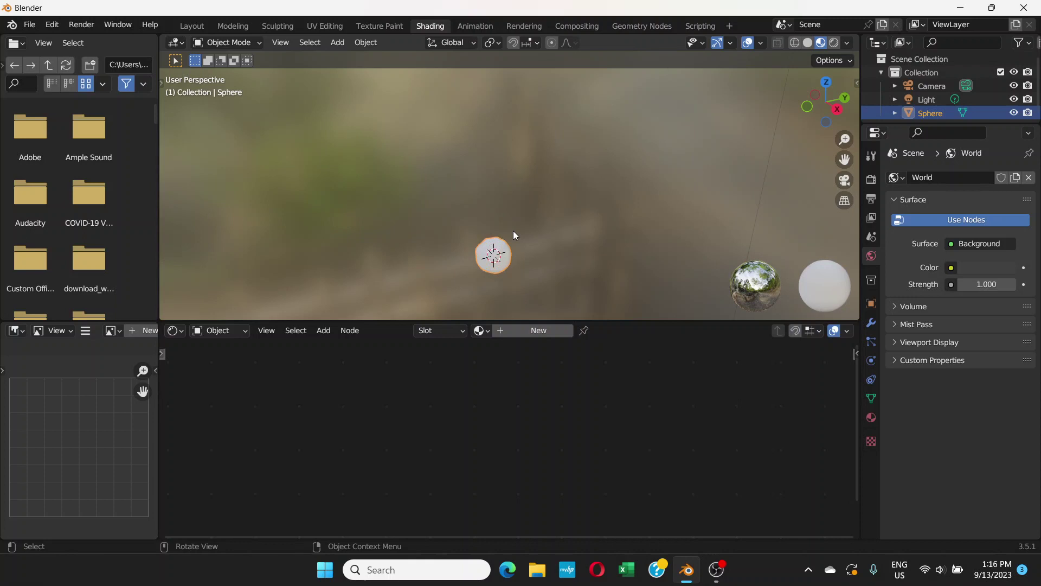
pyautogui.keyDown('shift'); pyautogui.moveTo(513, 230); pyautogui.dragTo(530, 252, button='middle'); pyautogui.keyUp('shift')
pyautogui.scroll(5, 531, 172)
pyautogui.scroll(1, 530, 237)
pyautogui.scroll(-1, 529, 236)
pyautogui.scroll(2, 529, 231)
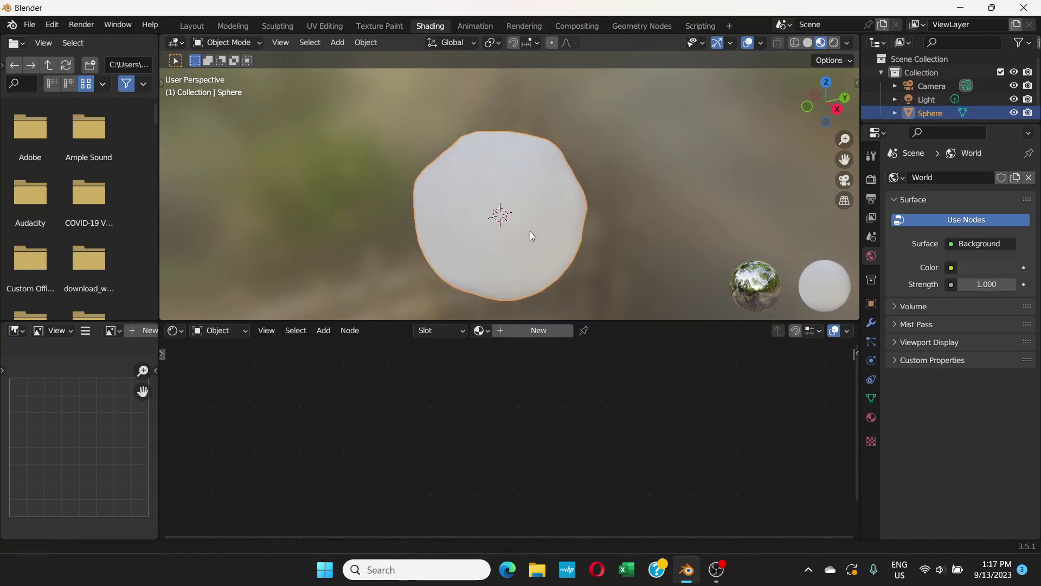
# Create Material.001 for the sphere and bring its Principled BSDF node into view
pyautogui.click(525, 333)
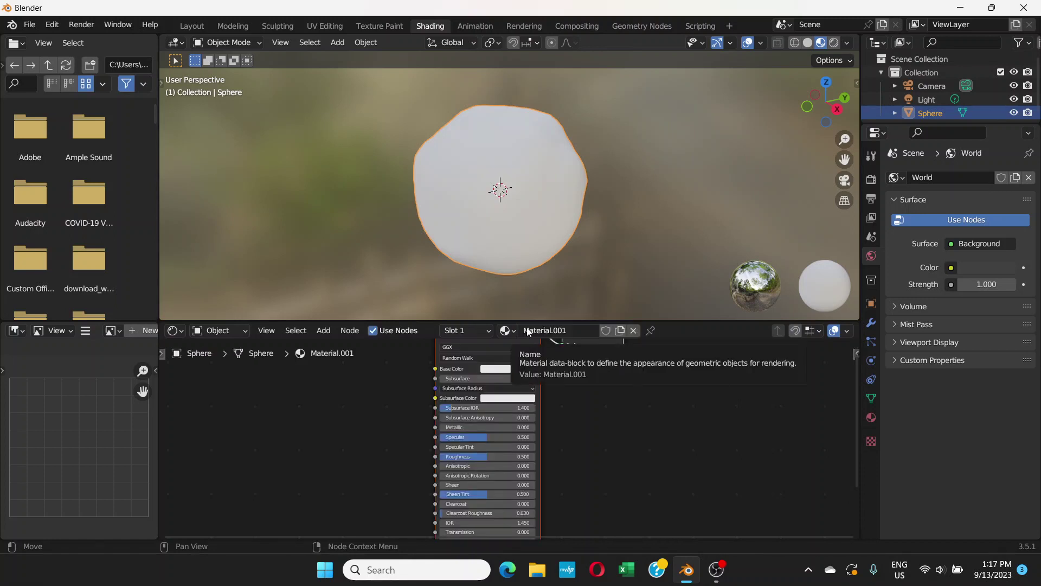
pyautogui.moveTo(580, 401); pyautogui.dragTo(710, 432, button='middle')
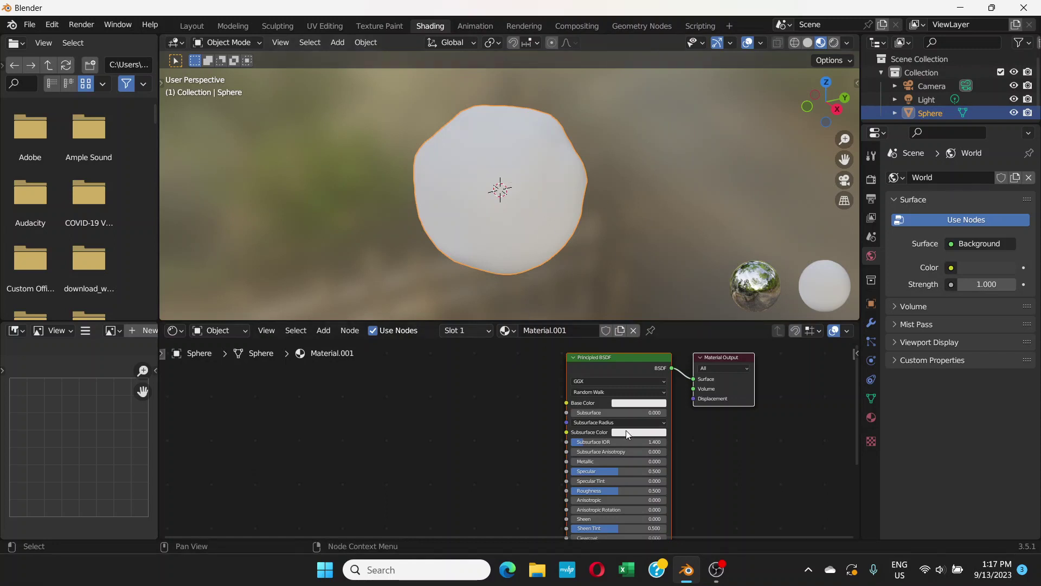
pyautogui.scroll(3, 611, 413)
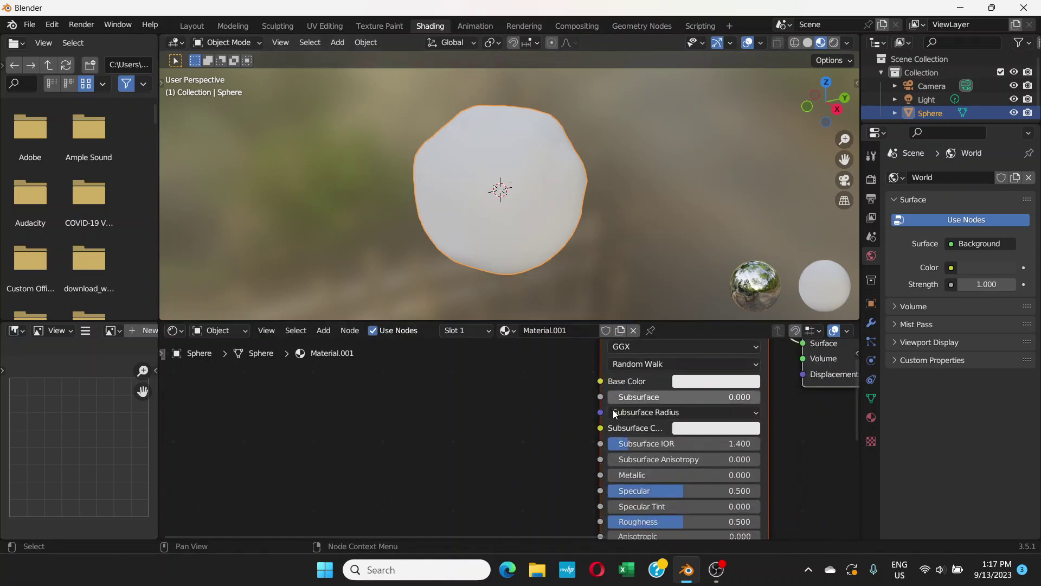
# Set the Base Color to a muted brownish grey (H 0.092, S 0.520, V 0.273)
pyautogui.click(715, 383)
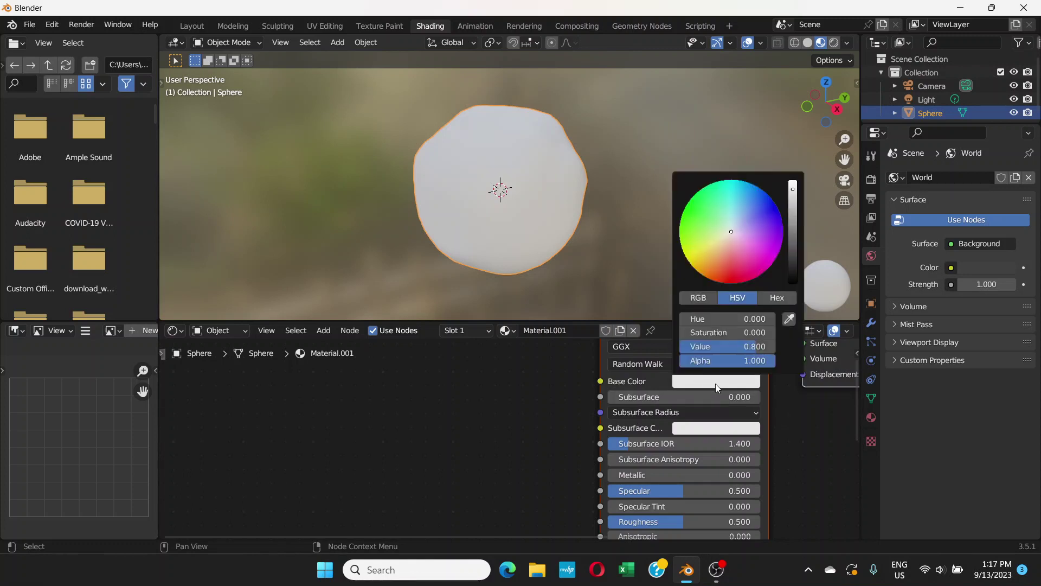
pyautogui.click(718, 246)
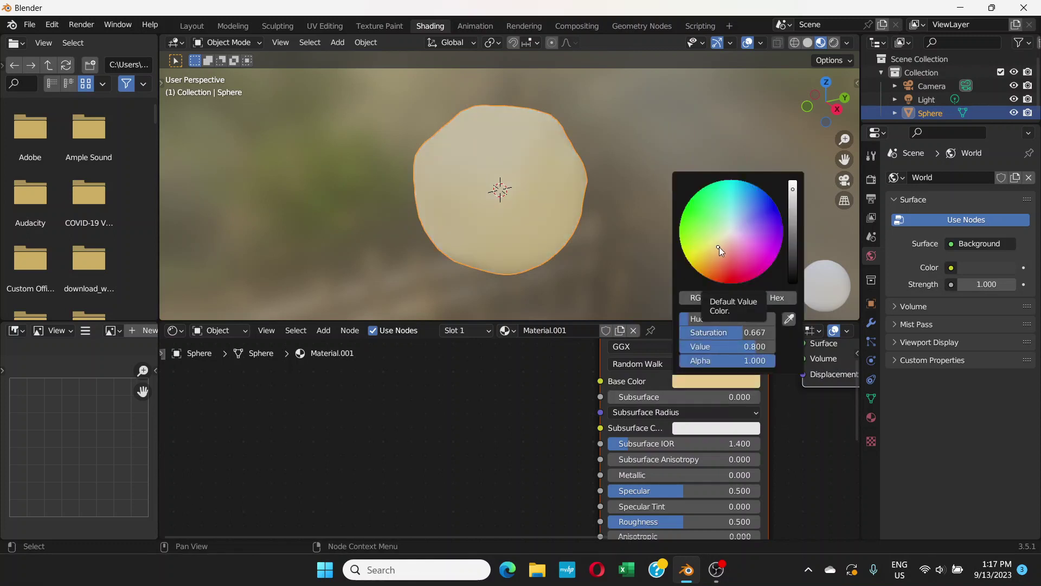
pyautogui.click(723, 243)
pyautogui.click(724, 247)
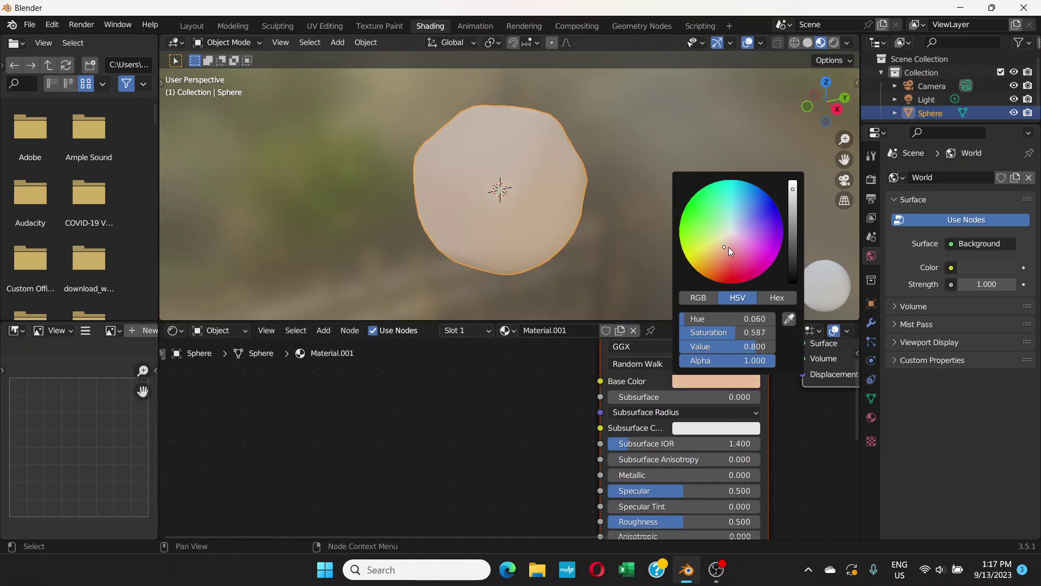
pyautogui.click(715, 252)
pyautogui.moveTo(793, 197); pyautogui.dragTo(793, 225)
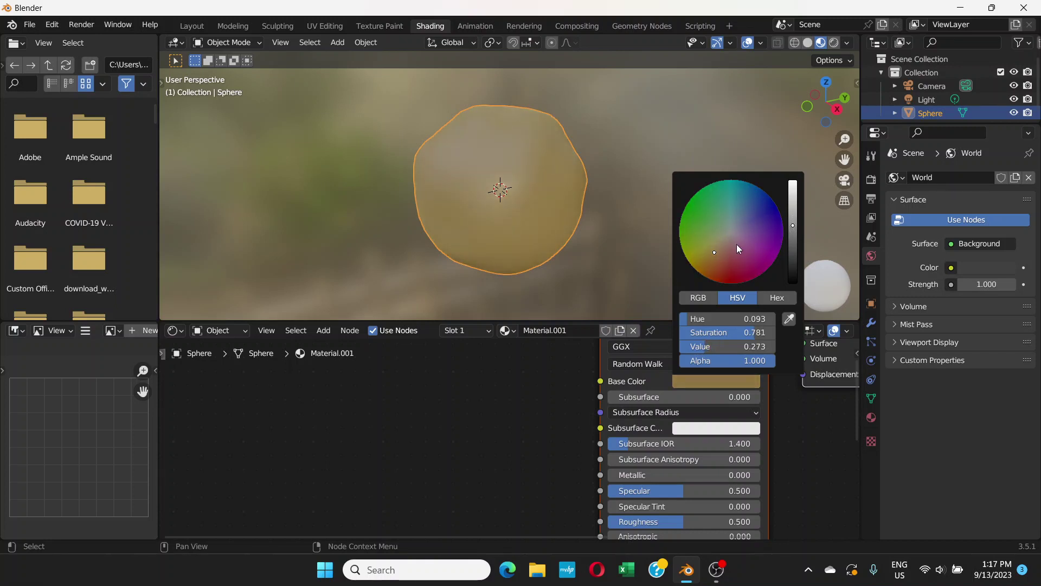
pyautogui.click(723, 245)
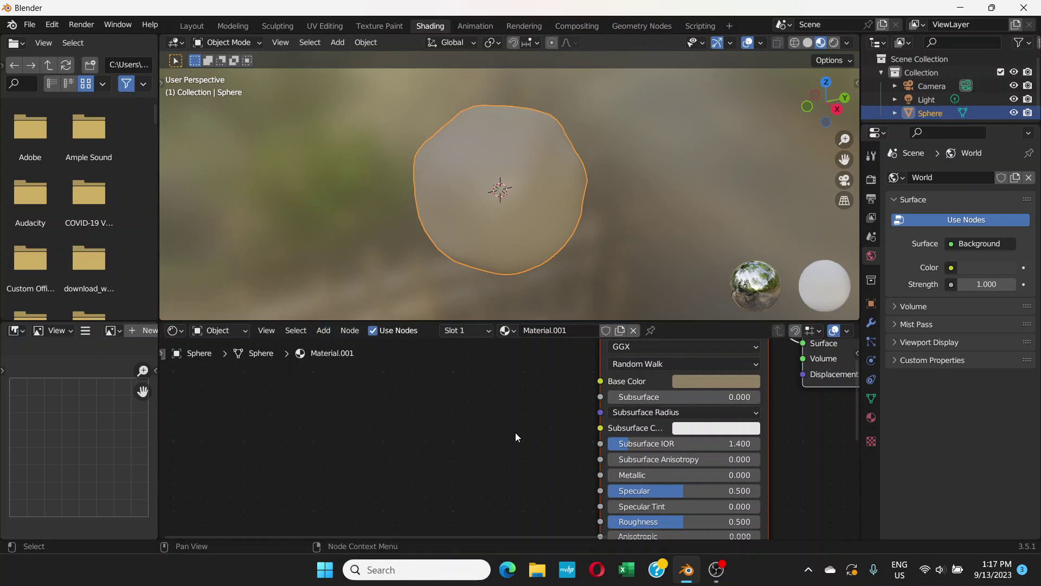
# Add a Bump node through Add > Search and place it left of the Principled BSDF
pyautogui.scroll(-2, 514, 434)
pyautogui.click(332, 332)
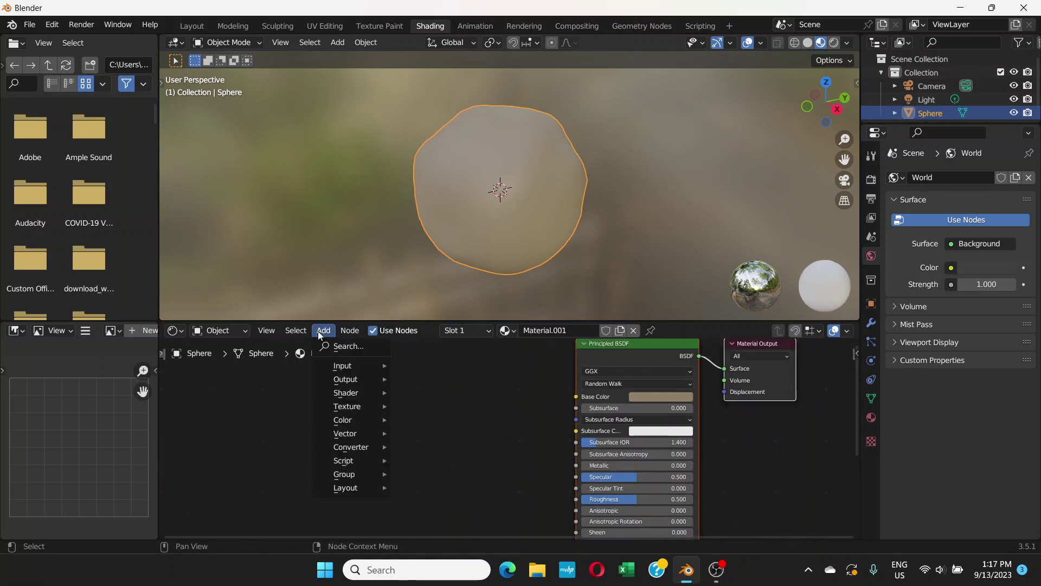
pyautogui.click(345, 347)
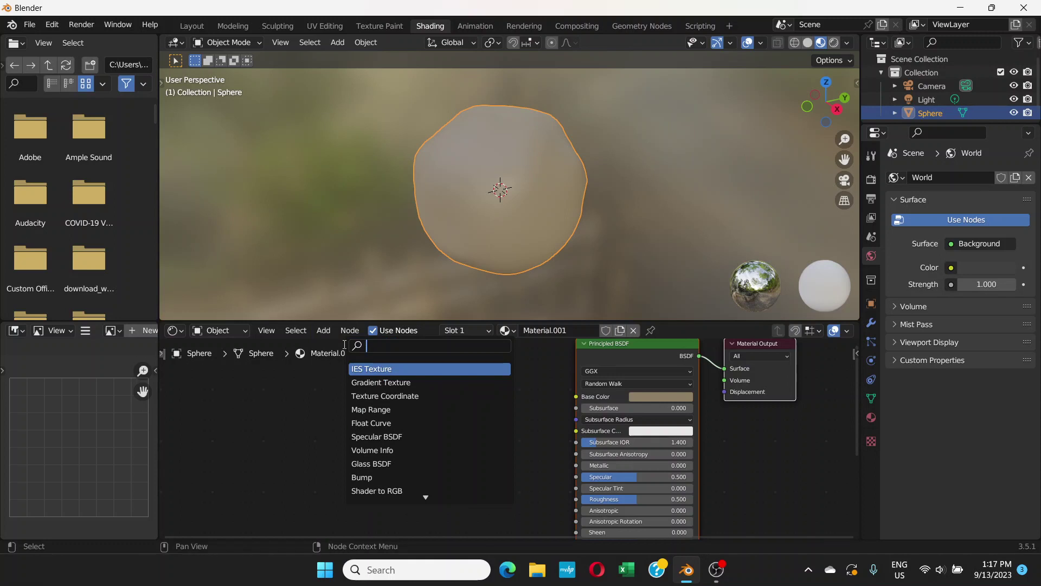
pyautogui.write('bump')
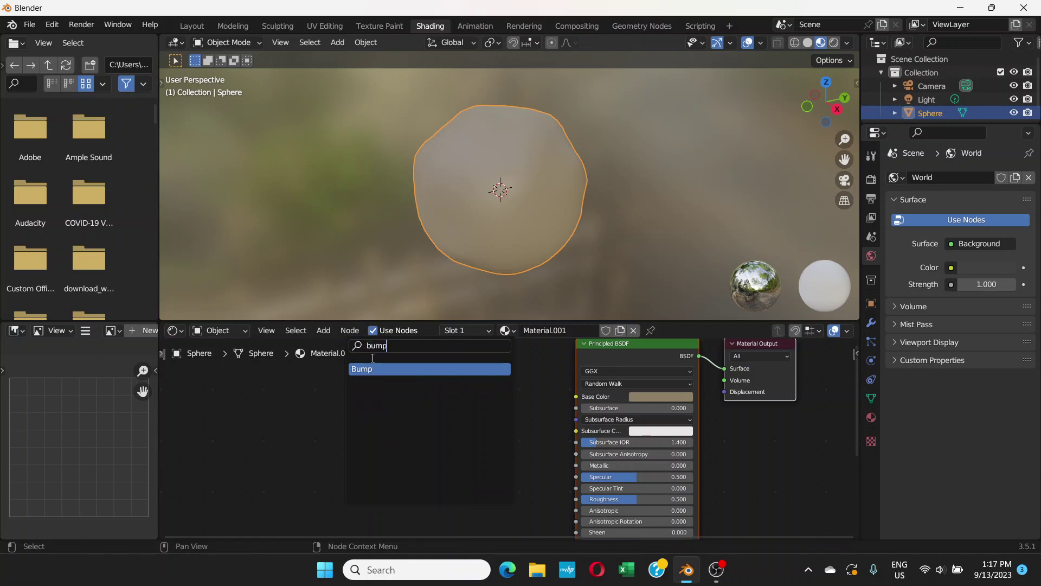
pyautogui.click(385, 368)
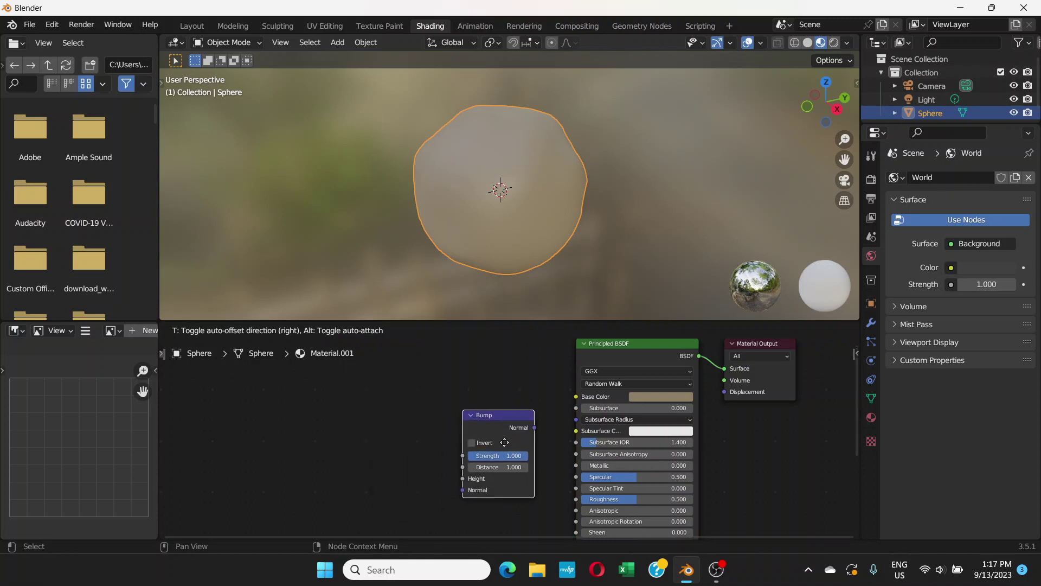
pyautogui.click(491, 448)
pyautogui.moveTo(491, 448); pyautogui.dragTo(522, 455)
# Wire the Bump node's Normal output into the Principled BSDF Normal input
pyautogui.scroll(-3, 633, 372)
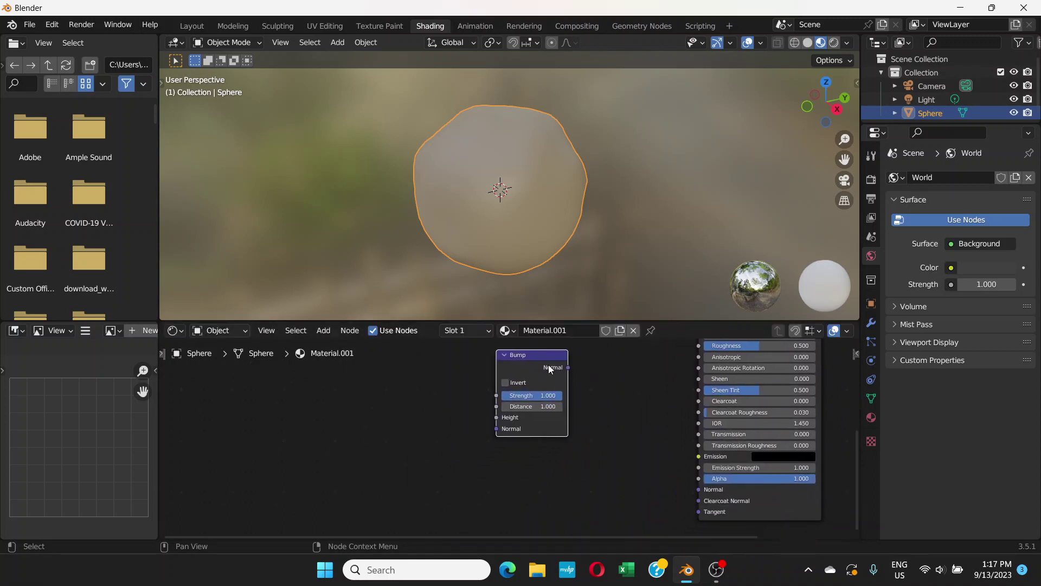
pyautogui.click(569, 369)
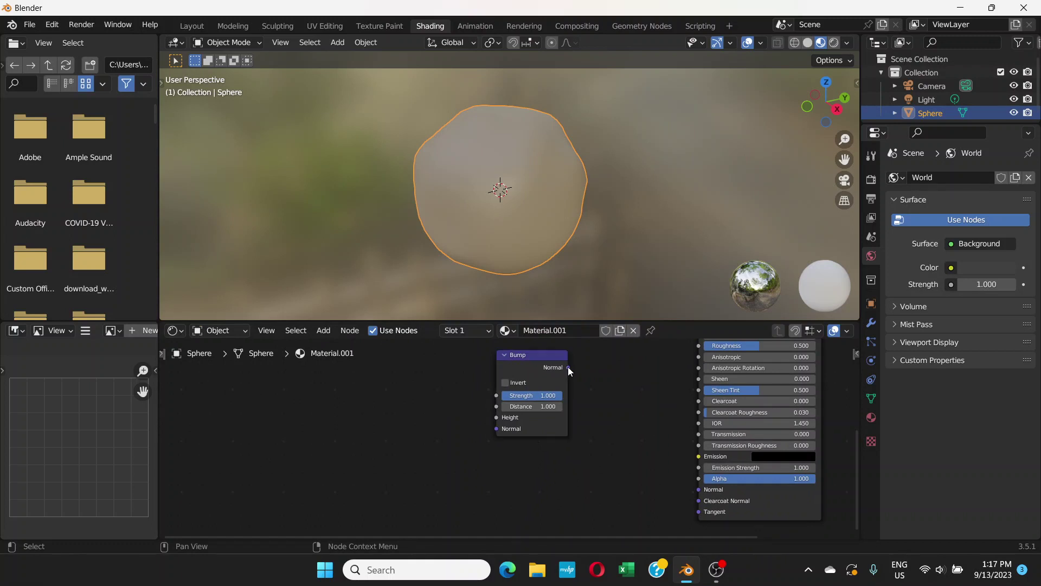
pyautogui.moveTo(568, 366); pyautogui.dragTo(571, 373)
pyautogui.moveTo(596, 412); pyautogui.dragTo(699, 493)
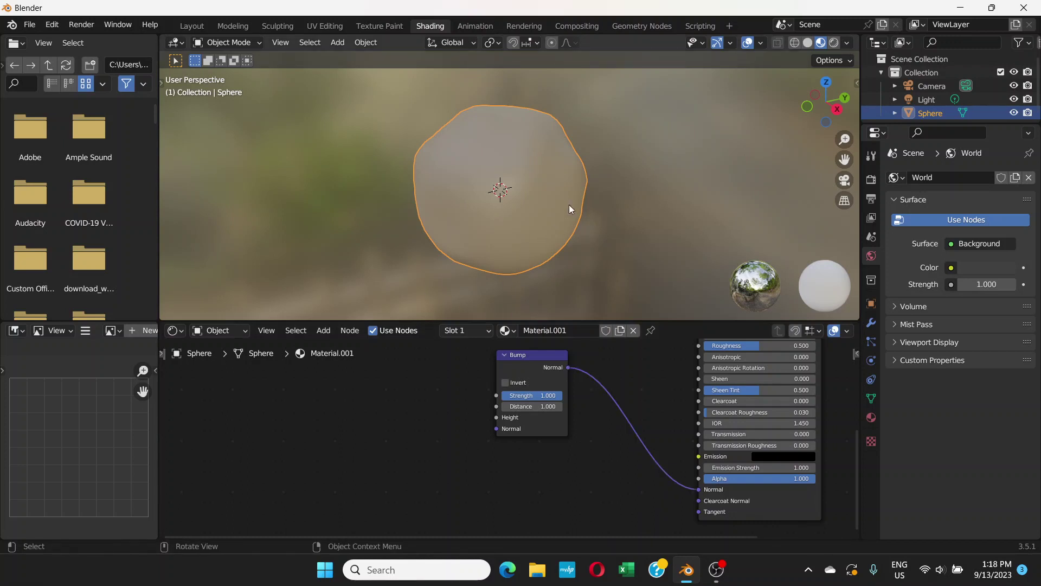
pyautogui.moveTo(569, 204); pyautogui.dragTo(618, 269, button='middle')
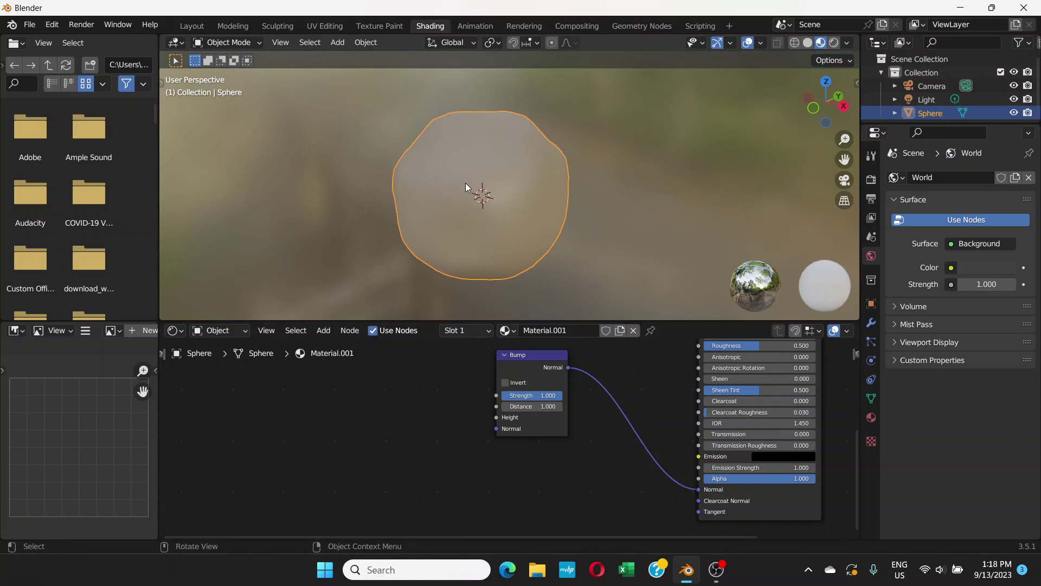
pyautogui.moveTo(516, 197); pyautogui.dragTo(552, 237, button='middle')
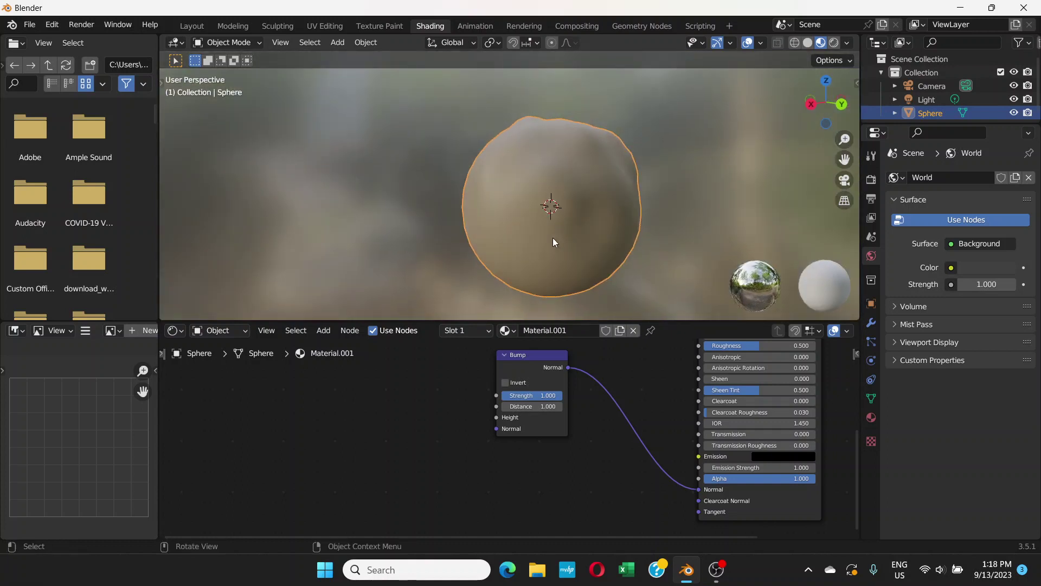
pyautogui.moveTo(447, 398); pyautogui.dragTo(496, 408, button='middle')
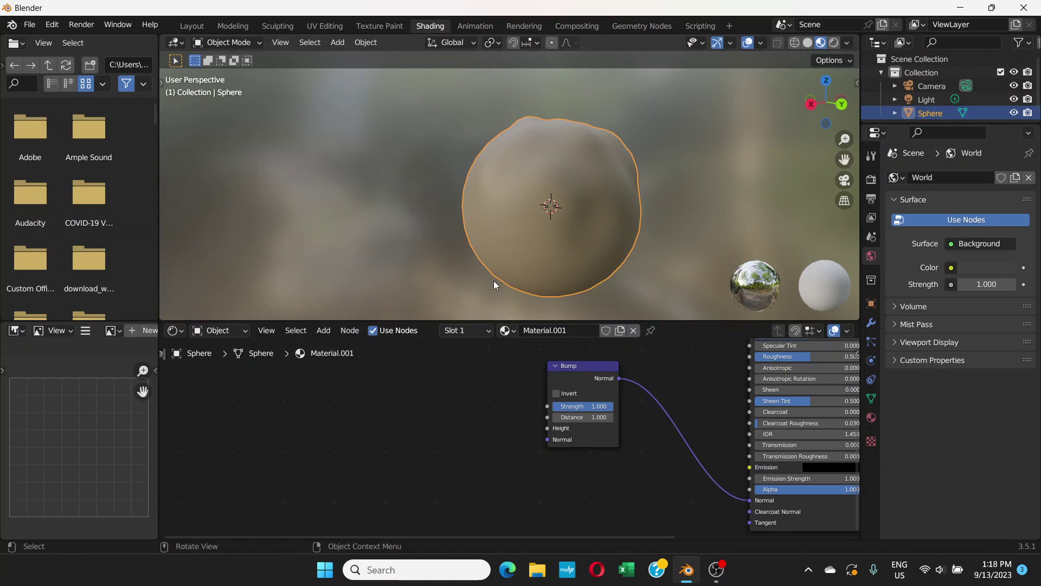
# Add a Noise Texture node and place it left of the Bump node
pyautogui.click(324, 331)
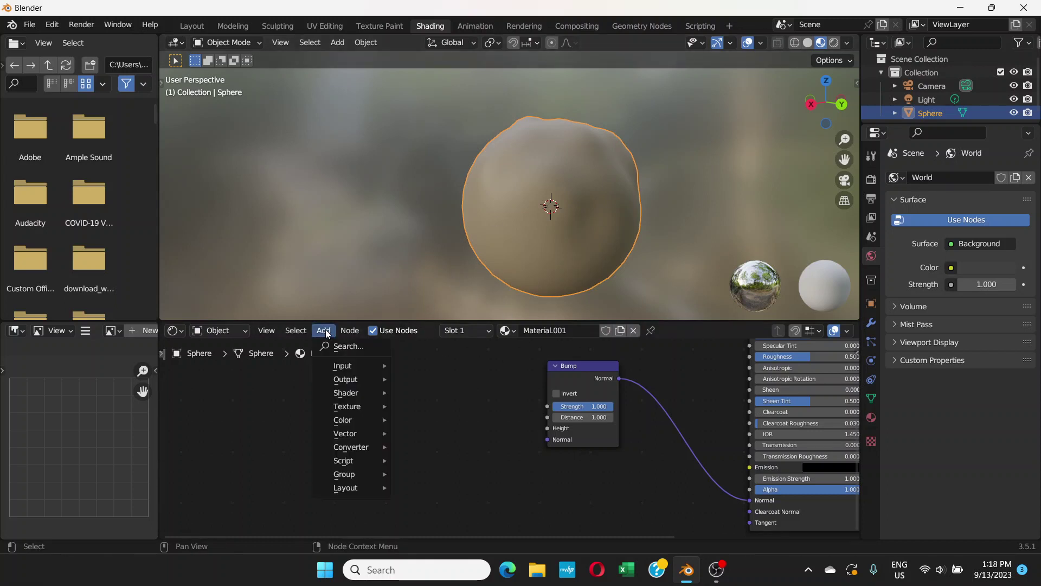
pyautogui.click(345, 344)
pyautogui.write('noise')
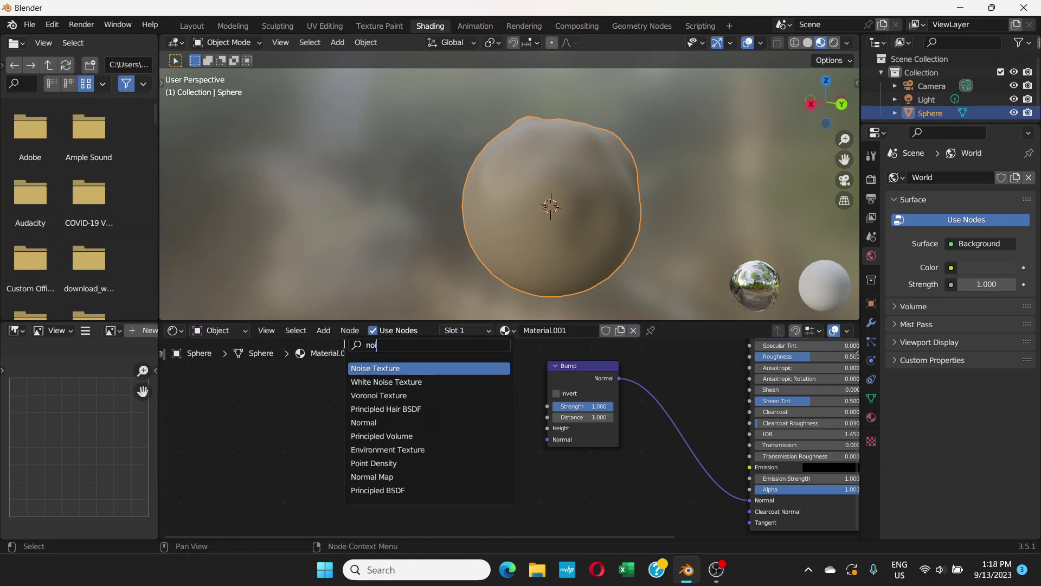
pyautogui.click(394, 369)
pyautogui.click(444, 405)
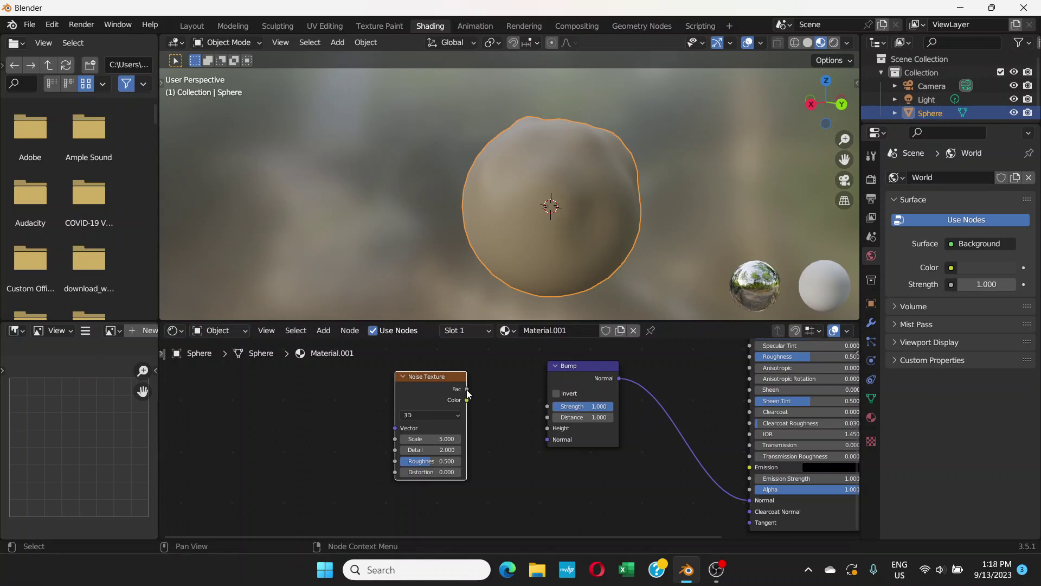
pyautogui.scroll(1, 467, 389)
pyautogui.scroll(1, 466, 393)
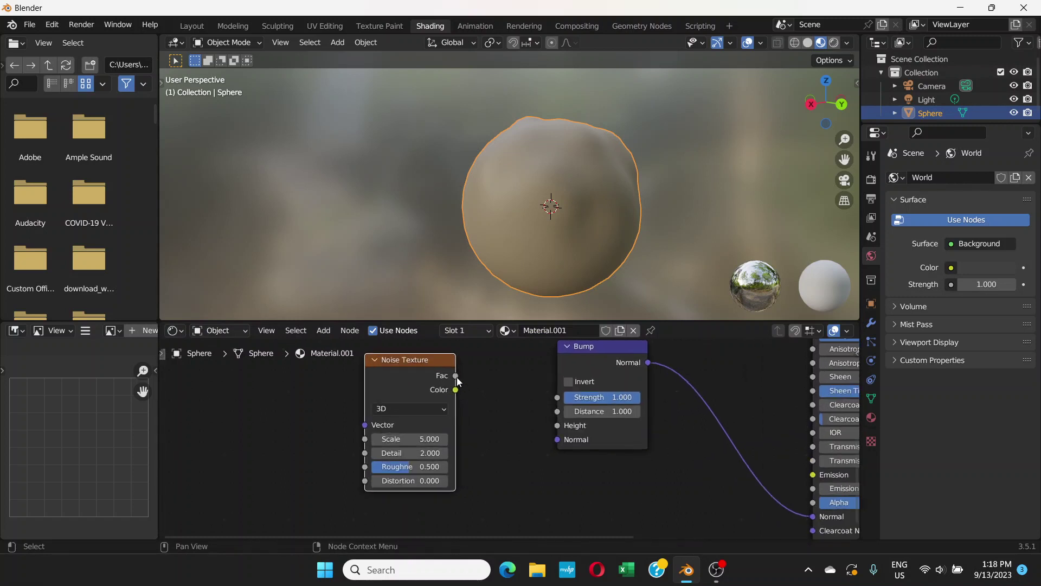
# Connect the Noise Texture Fac output to the Bump Height and inspect the blotchy sphere
pyautogui.moveTo(456, 376); pyautogui.dragTo(556, 428)
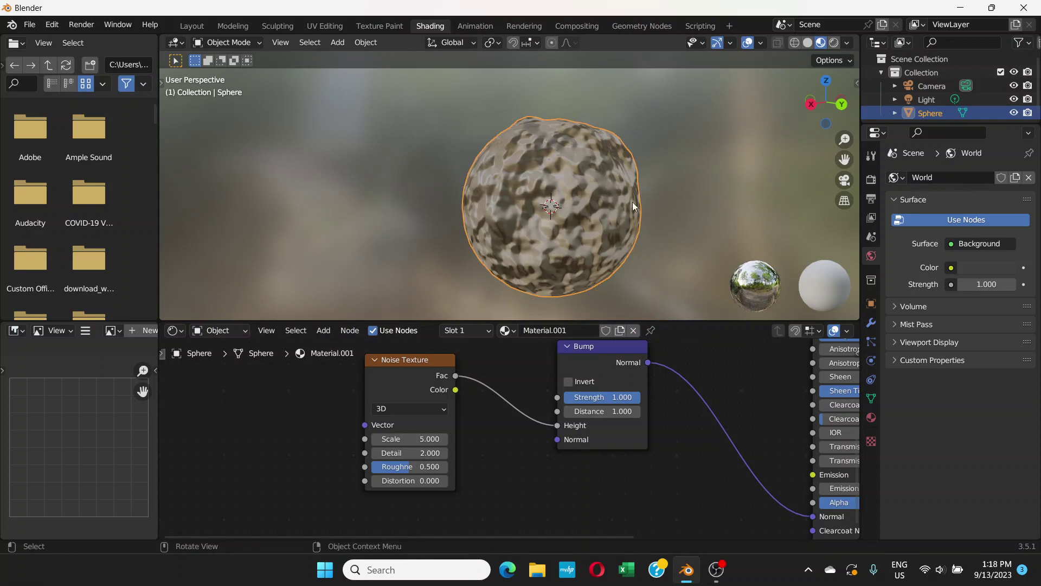
pyautogui.moveTo(632, 203); pyautogui.dragTo(747, 206, button='middle')
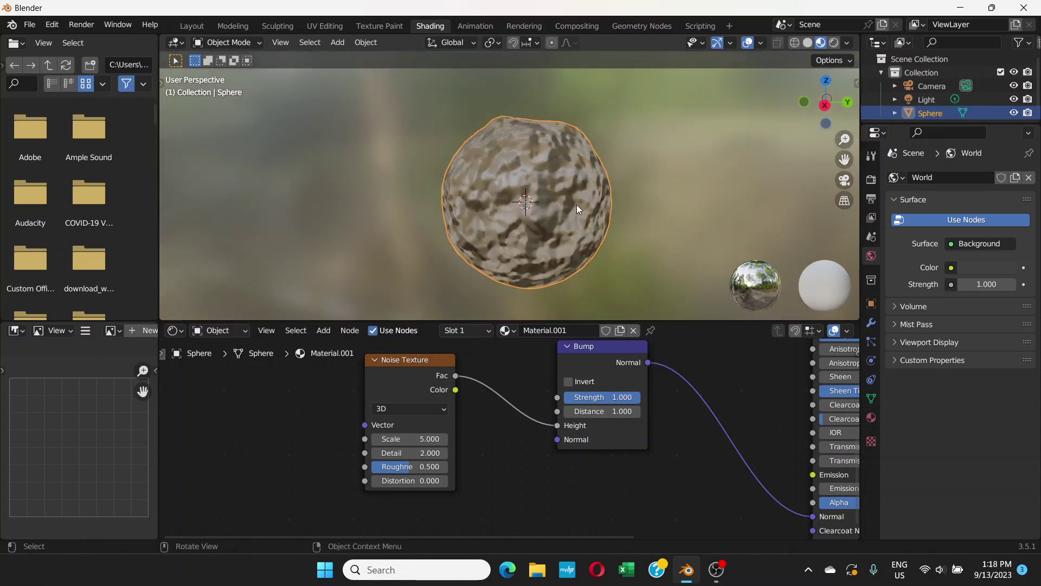
pyautogui.moveTo(577, 204); pyautogui.dragTo(562, 233, button='middle')
pyautogui.scroll(-5, 575, 200)
pyautogui.scroll(4, 548, 201)
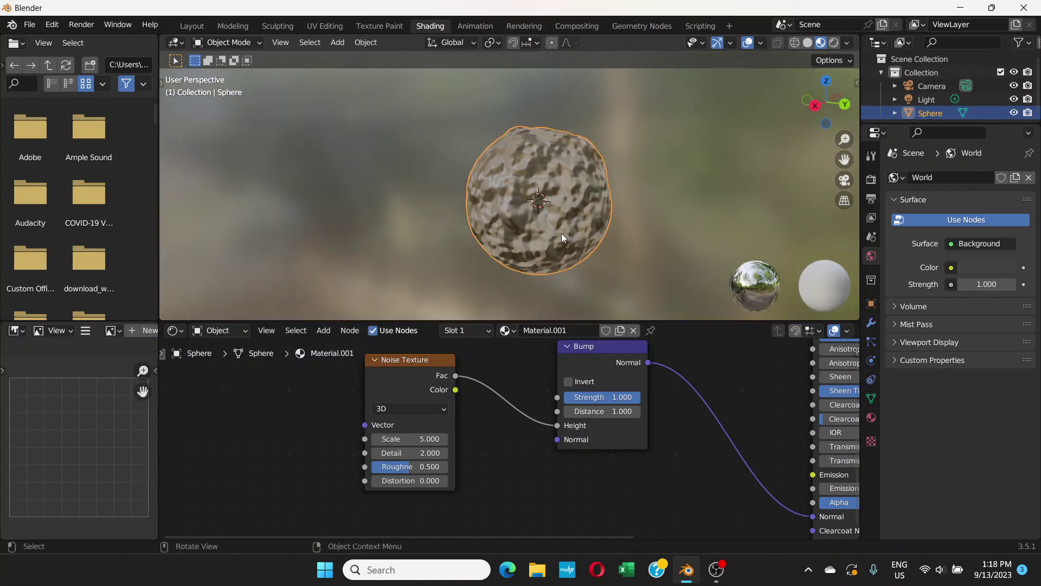
pyautogui.moveTo(790, 398); pyautogui.dragTo(570, 470, button='middle')
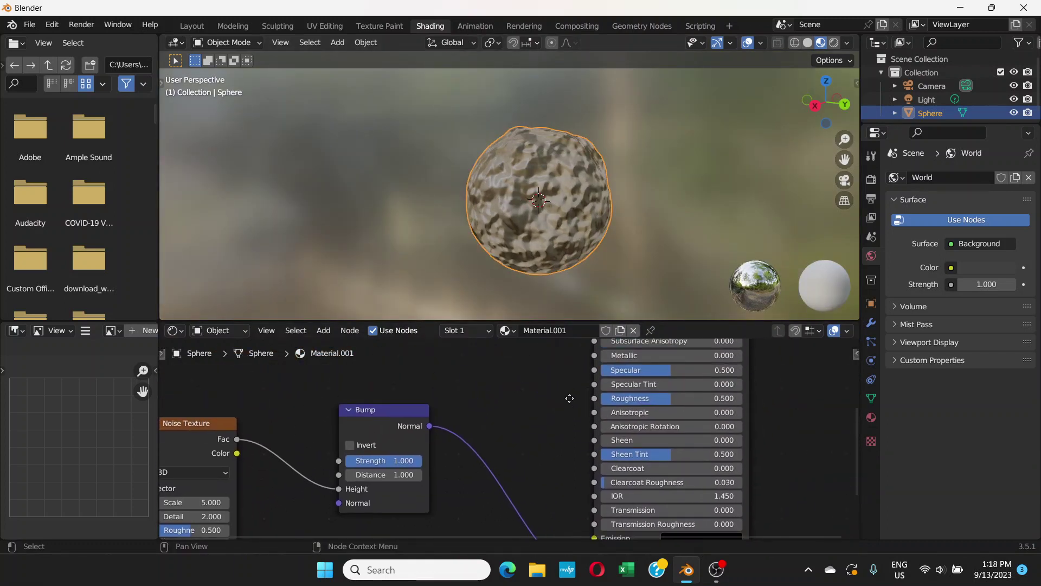
# Raise Principled BSDF Roughness to 0.664 and set Bump Strength 0.560 and Distance 2.400
pyautogui.moveTo(570, 398); pyautogui.dragTo(598, 406, button='middle')
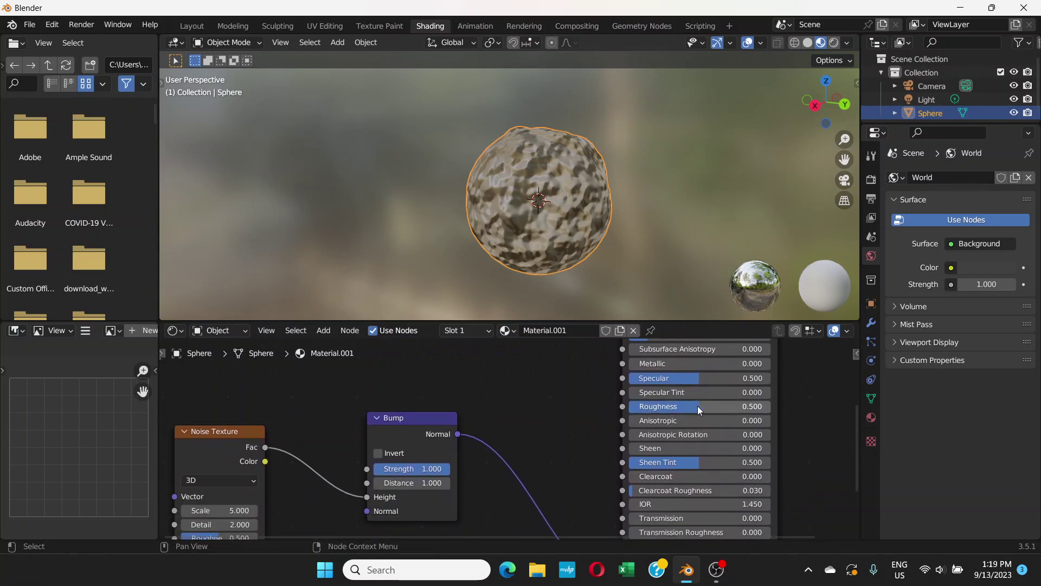
pyautogui.moveTo(698, 410); pyautogui.dragTo(723, 406)
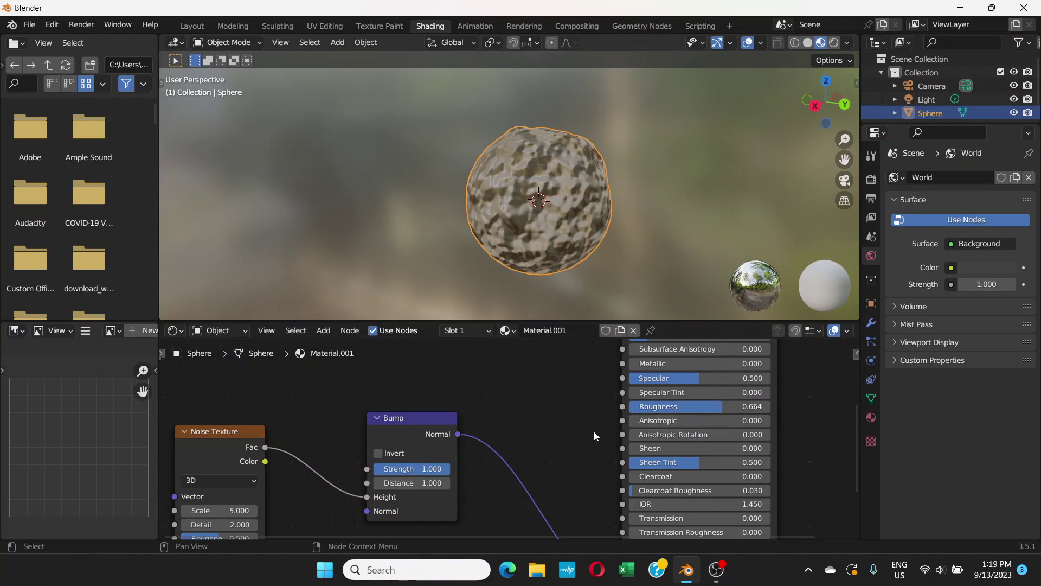
pyautogui.moveTo(542, 402); pyautogui.dragTo(702, 393, button='middle')
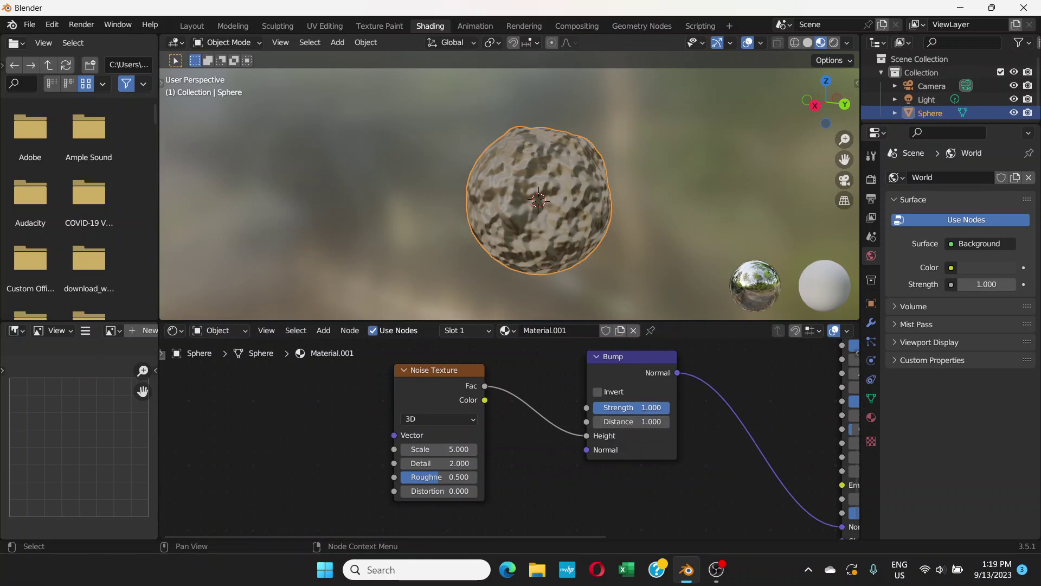
pyautogui.moveTo(659, 407); pyautogui.dragTo(638, 407)
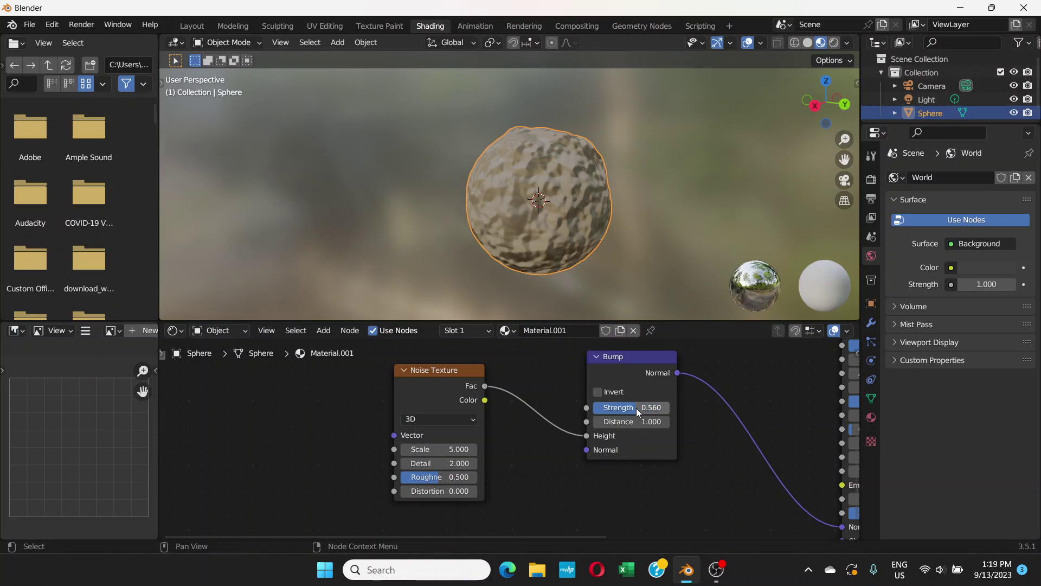
pyautogui.moveTo(633, 421)
pyautogui.mouseDown()
pyautogui.moveTo(599, 422)
pyautogui.moveTo(661, 422)
pyautogui.moveTo(623, 422)
pyautogui.mouseUp()
# Set the Noise Texture Roughness to 0.620 and Detail to 5.500, then check the rocky grain
pyautogui.moveTo(437, 477); pyautogui.dragTo(520, 449)
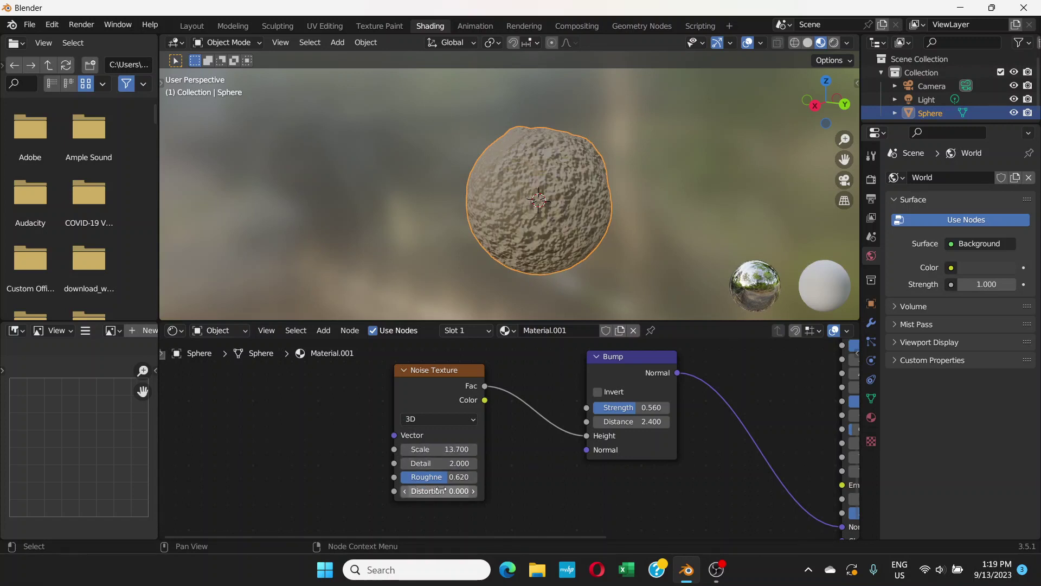
pyautogui.moveTo(440, 466); pyautogui.dragTo(443, 466)
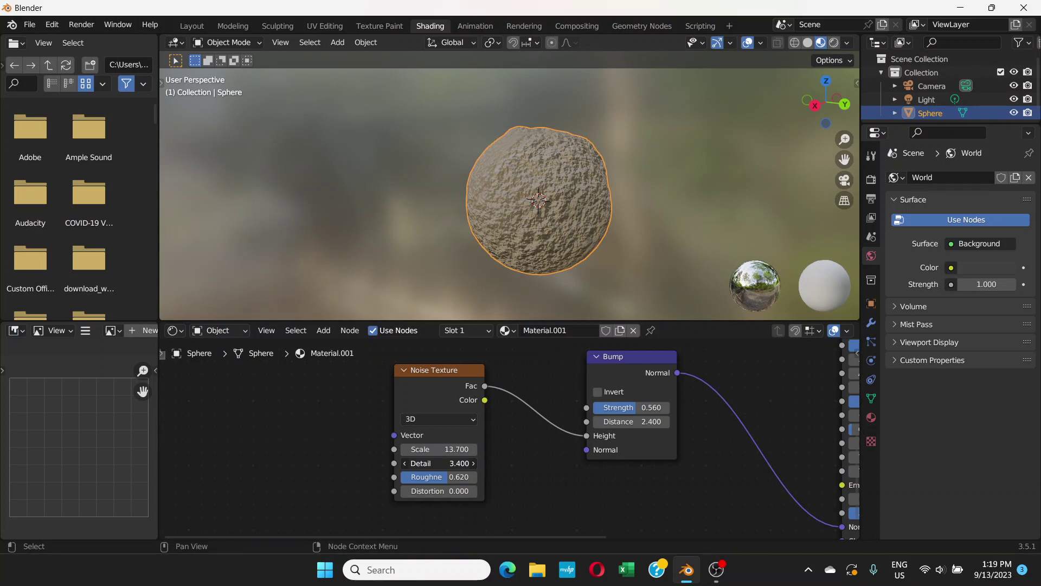
pyautogui.moveTo(443, 466); pyautogui.dragTo(444, 466)
pyautogui.scroll(1, 559, 194)
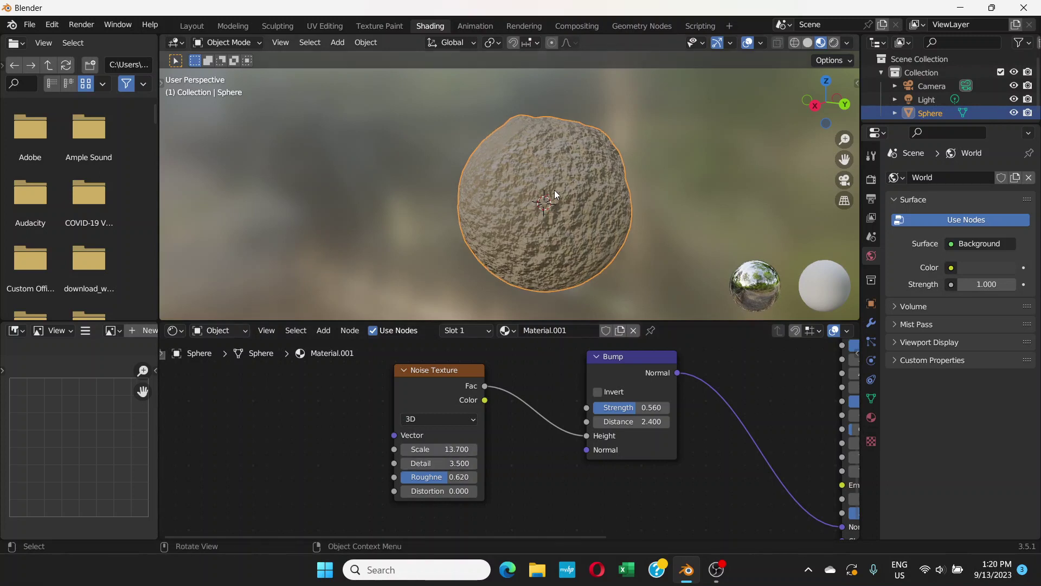
pyautogui.scroll(3, 555, 193)
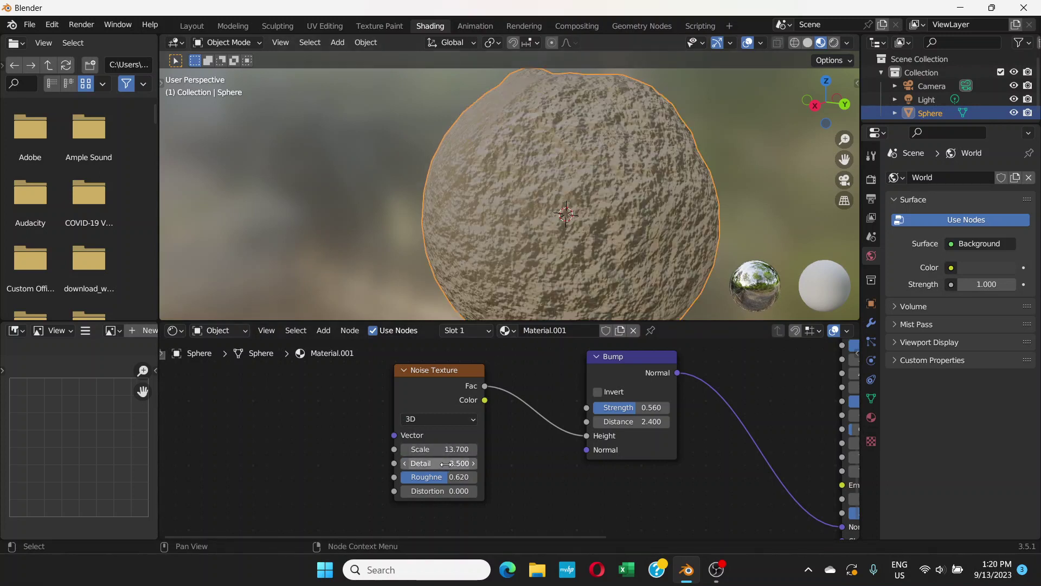
pyautogui.moveTo(440, 463)
pyautogui.mouseDown()
pyautogui.moveTo(428, 464)
pyautogui.moveTo(454, 463)
pyautogui.moveTo(434, 463)
pyautogui.mouseUp()
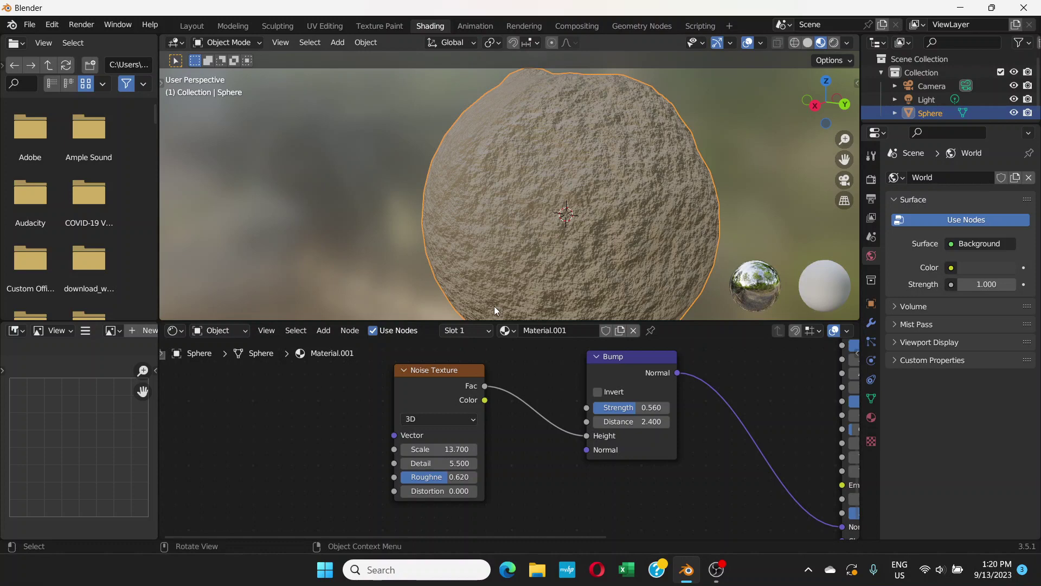
pyautogui.moveTo(618, 172); pyautogui.dragTo(604, 210, button='middle')
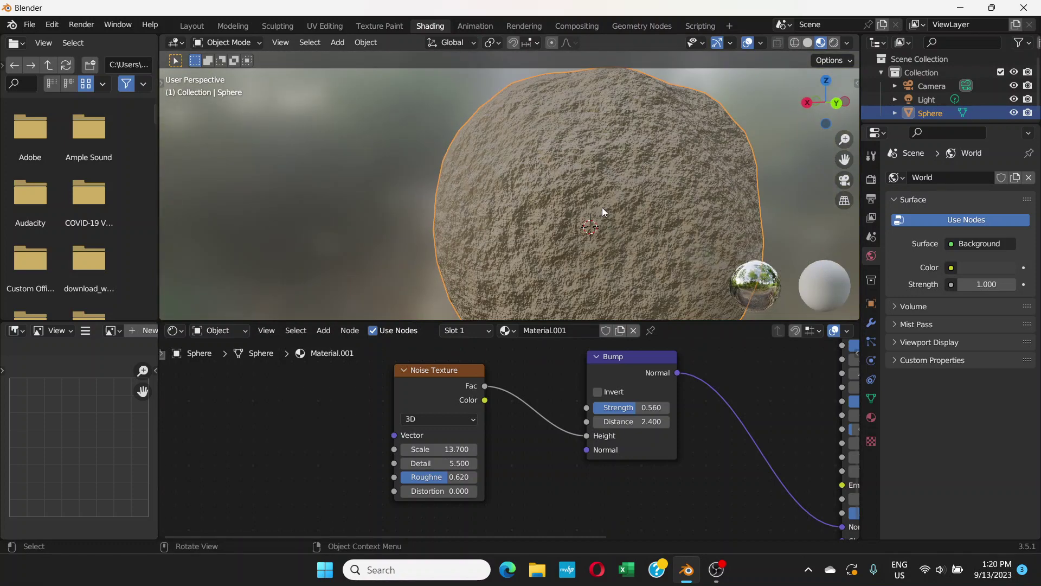
pyautogui.scroll(-2, 603, 210)
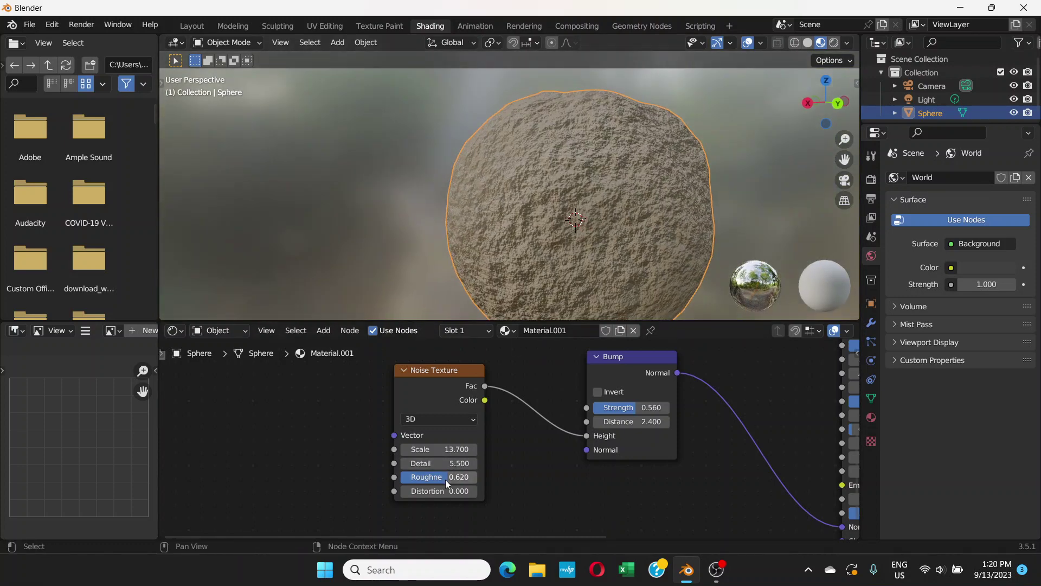
# Set Noise Texture Roughness to 0.693, trying a Distortion value but leaving it at 0.000
pyautogui.moveTo(443, 480)
pyautogui.mouseDown()
pyautogui.moveTo(428, 479)
pyautogui.moveTo(445, 477)
pyautogui.mouseUp()
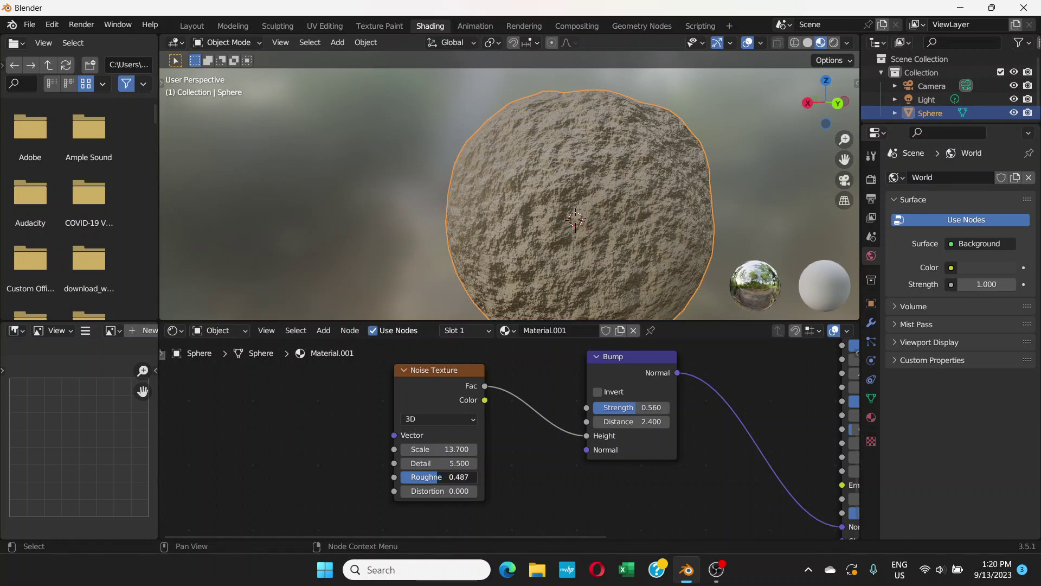
pyautogui.moveTo(437, 476); pyautogui.dragTo(447, 477)
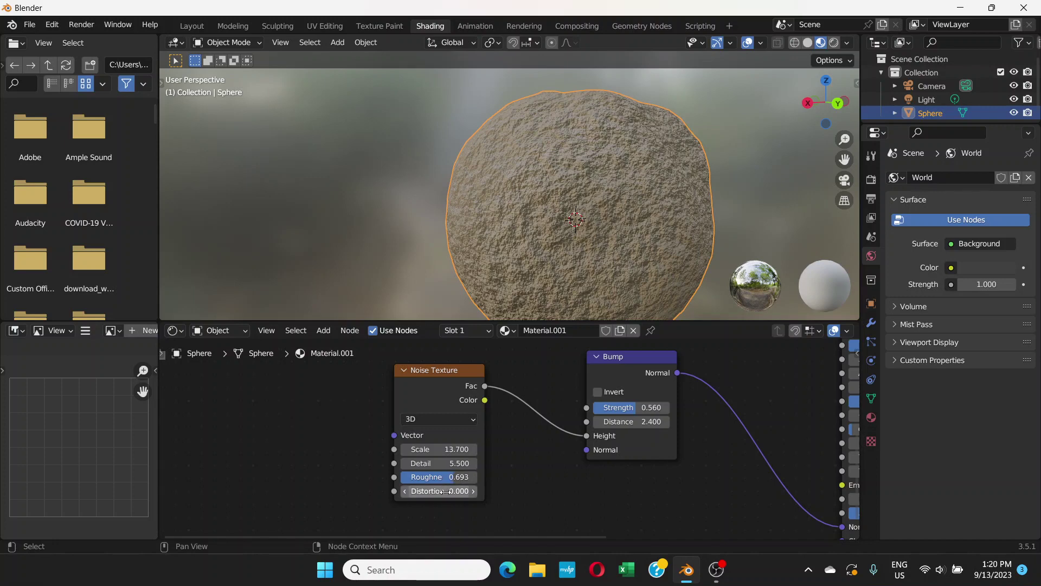
pyautogui.moveTo(445, 491)
pyautogui.mouseDown()
pyautogui.moveTo(436, 491)
pyautogui.moveTo(453, 491)
pyautogui.moveTo(374, 491)
pyautogui.moveTo(447, 498)
pyautogui.mouseUp()
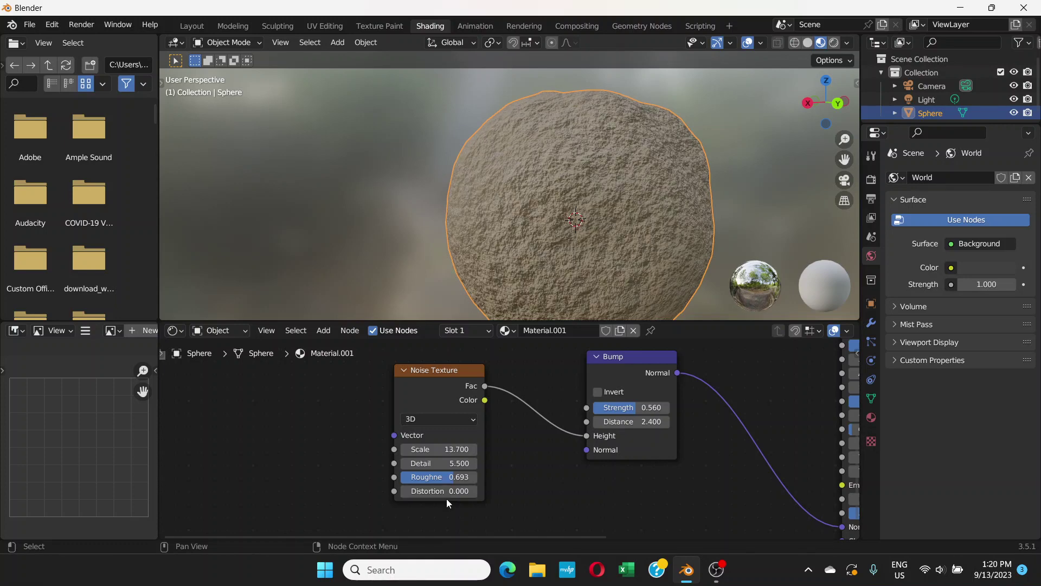
pyautogui.moveTo(645, 204); pyautogui.dragTo(530, 216, button='middle')
pyautogui.scroll(-3, 594, 216)
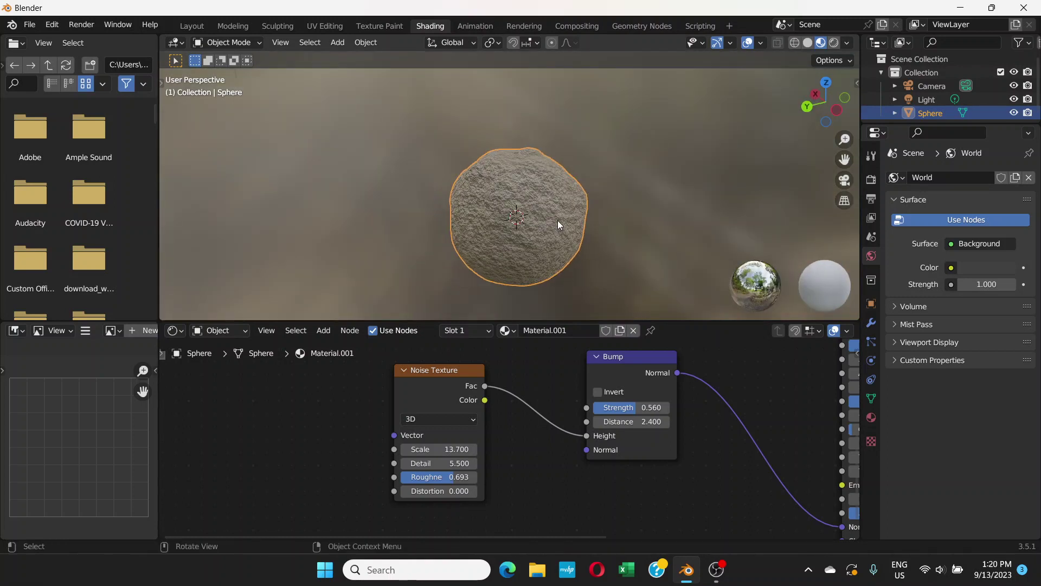
# Lower the Principled BSDF Roughness from 0.664 to 0.485 and zoom onto the rock
pyautogui.moveTo(769, 429); pyautogui.dragTo(530, 455, button='middle')
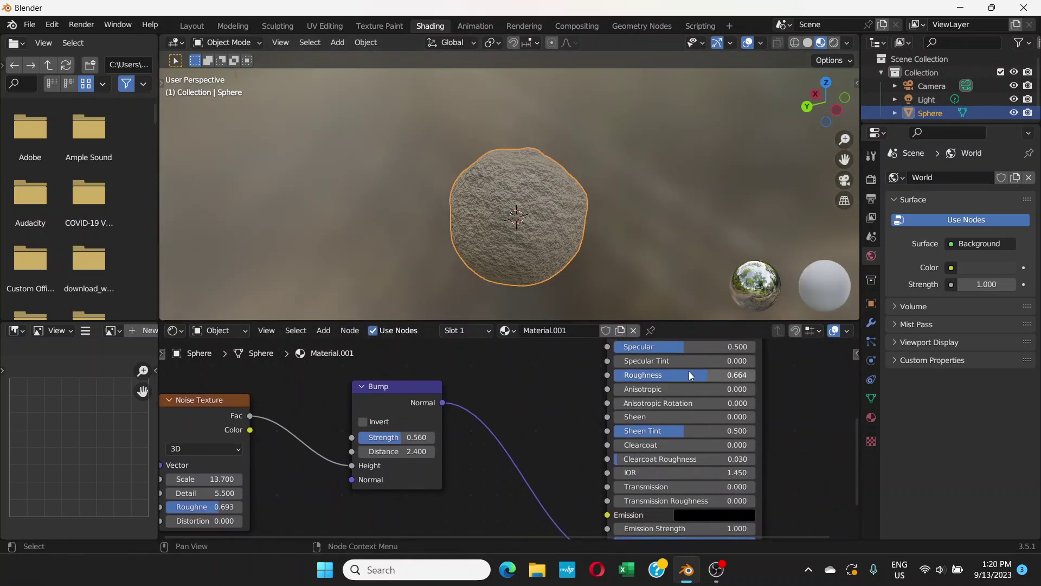
pyautogui.moveTo(688, 371); pyautogui.dragTo(634, 427, button='middle')
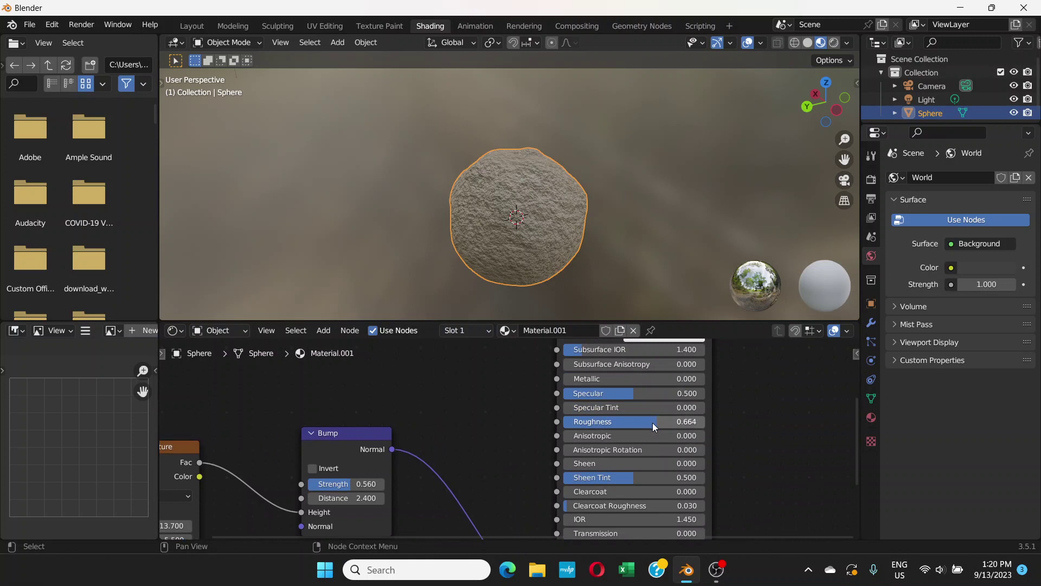
pyautogui.moveTo(653, 422); pyautogui.dragTo(654, 422)
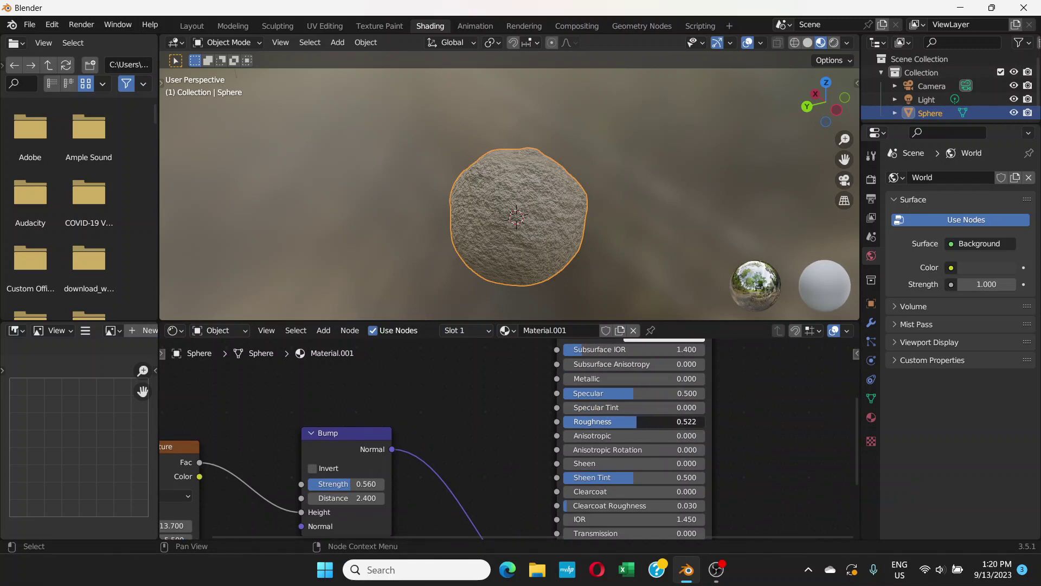
pyautogui.scroll(4, 525, 214)
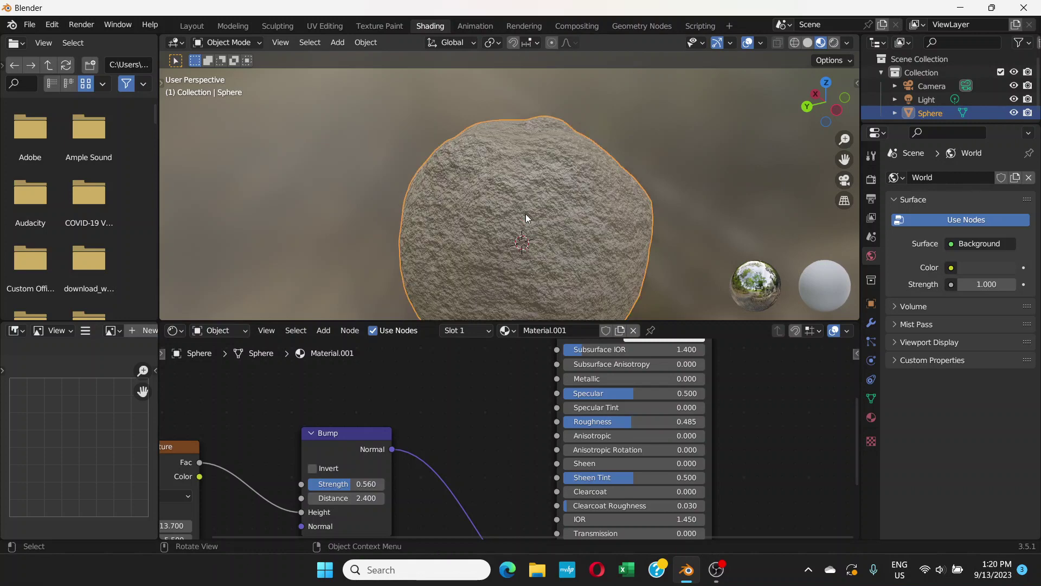
pyautogui.moveTo(526, 214); pyautogui.dragTo(546, 191, button='middle')
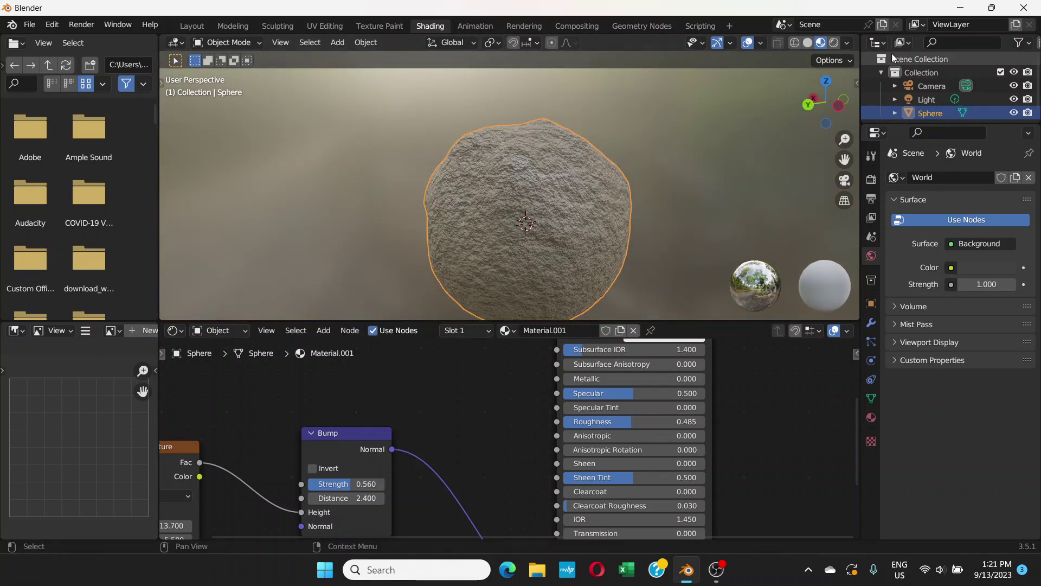
# Switch the viewport to Rendered shading to preview the rock
pyautogui.click(836, 47)
pyautogui.moveTo(734, 136)
pyautogui.mouseDown(button='middle')
pyautogui.moveTo(674, 201)
pyautogui.moveTo(763, 197)
pyautogui.moveTo(622, 201)
pyautogui.mouseUp(button='middle')
pyautogui.scroll(1, 622, 195)
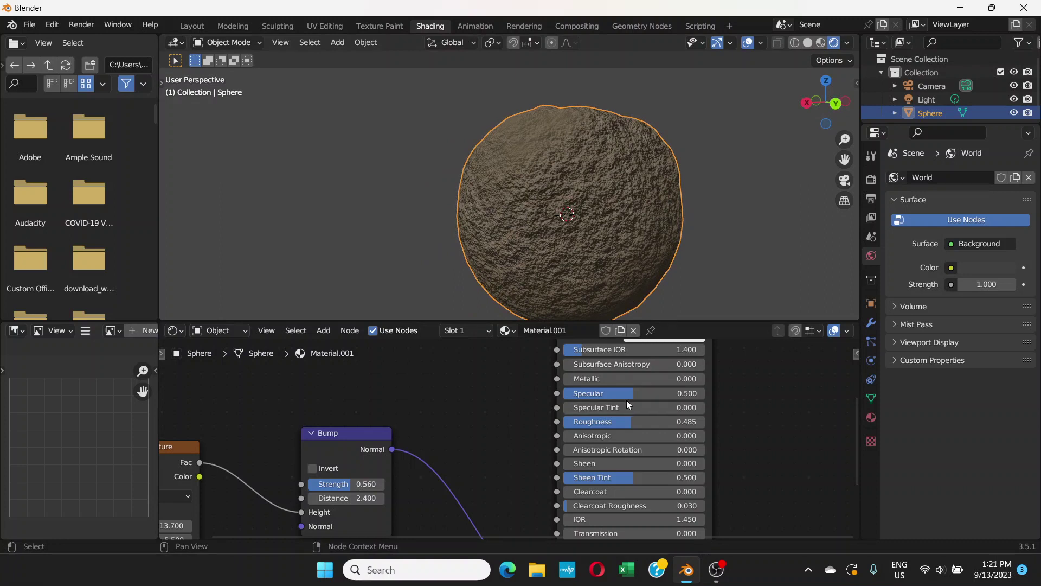
pyautogui.keyDown('shift'); pyautogui.scroll(1, 617, 386); pyautogui.keyUp('shift')
# Lower the material Roughness to 0.336 and deselect the sphere
pyautogui.moveTo(618, 435)
pyautogui.mouseDown()
pyautogui.moveTo(610, 435)
pyautogui.moveTo(648, 435)
pyautogui.moveTo(596, 435)
pyautogui.moveTo(610, 435)
pyautogui.mouseUp()
pyautogui.moveTo(623, 252); pyautogui.dragTo(551, 180, button='middle')
pyautogui.click(685, 220)
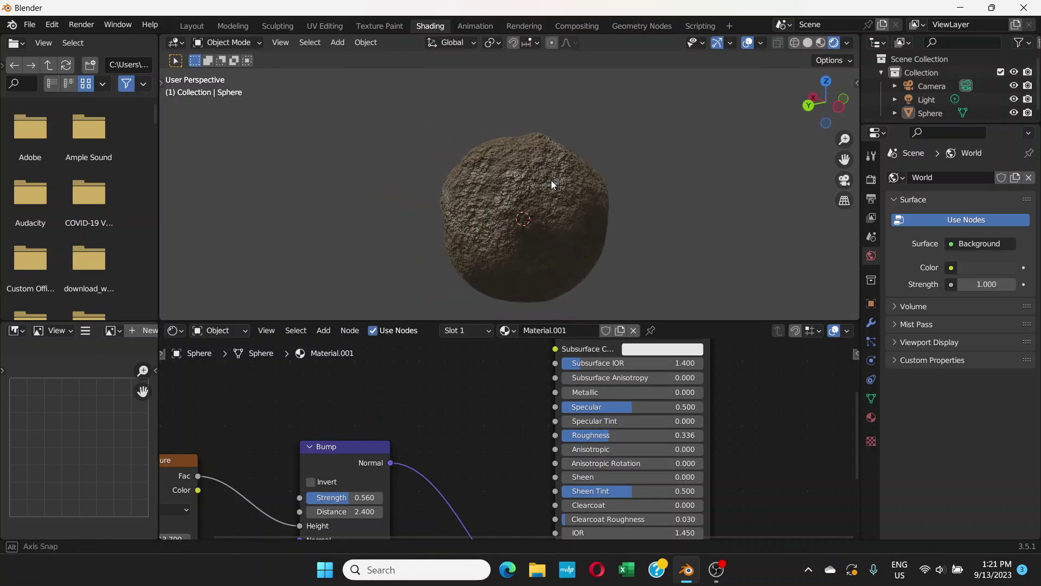
# Lower the Bump Strength to 0.493 and adjust the Bump Distance
pyautogui.click(539, 272)
pyautogui.moveTo(400, 494); pyautogui.dragTo(594, 442, button='middle')
pyautogui.moveTo(542, 446); pyautogui.dragTo(529, 446)
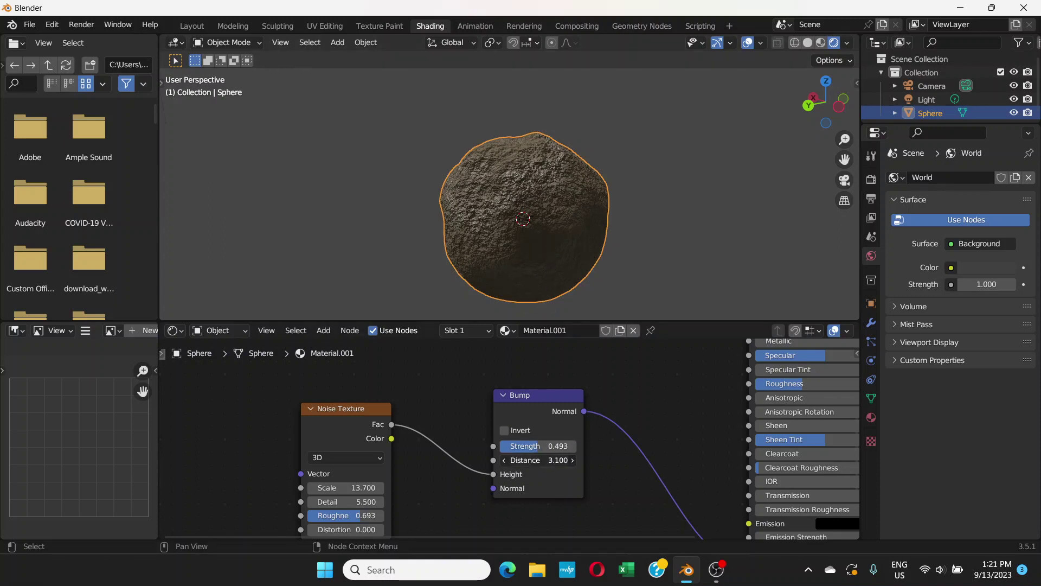
pyautogui.moveTo(540, 460); pyautogui.dragTo(513, 460)
pyautogui.moveTo(502, 154); pyautogui.dragTo(550, 185, button='middle')
pyautogui.scroll(3, 549, 185)
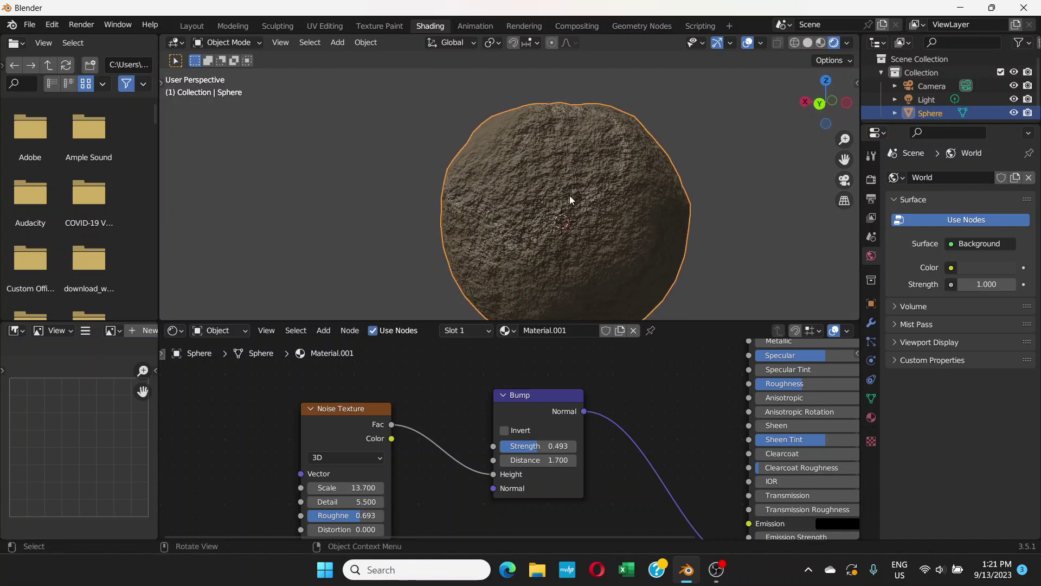
# Tune the Noise Texture to Scale 10.500, Roughness 0.647 and Distortion 0.100
pyautogui.moveTo(340, 488)
pyautogui.mouseDown()
pyautogui.moveTo(405, 488)
pyautogui.moveTo(183, 488)
pyautogui.moveTo(293, 487)
pyautogui.moveTo(369, 502)
pyautogui.moveTo(288, 502)
pyautogui.moveTo(334, 501)
pyautogui.mouseUp()
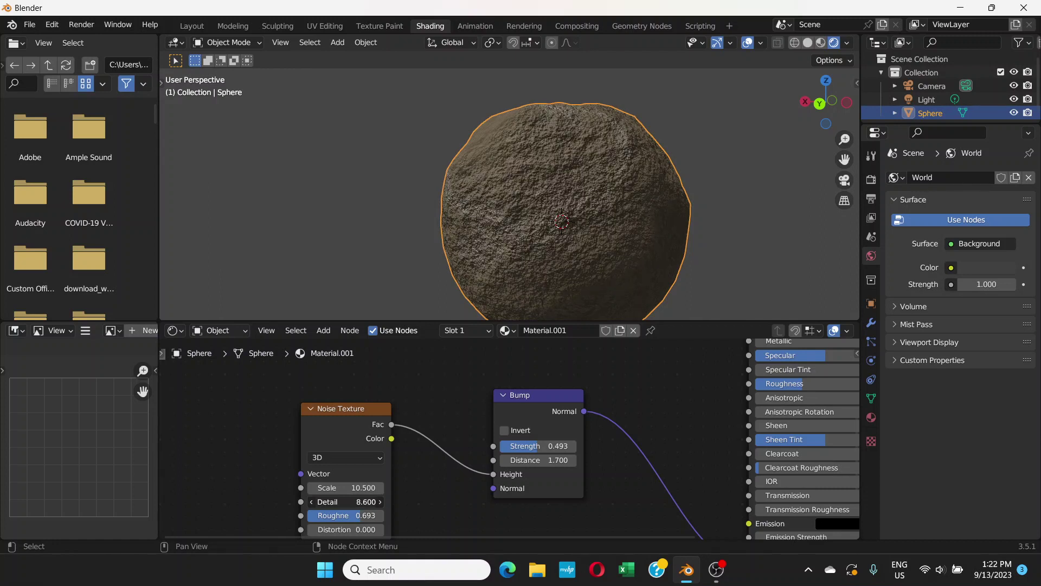
pyautogui.moveTo(358, 516)
pyautogui.mouseDown()
pyautogui.moveTo(349, 515)
pyautogui.moveTo(385, 516)
pyautogui.moveTo(363, 516)
pyautogui.mouseUp()
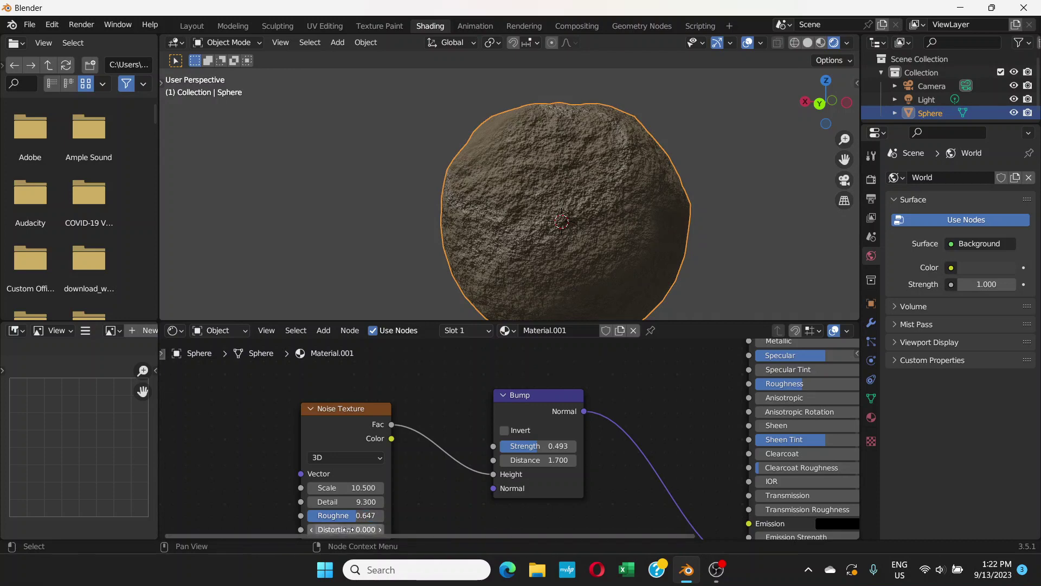
pyautogui.moveTo(347, 529)
pyautogui.mouseDown()
pyautogui.moveTo(332, 529)
pyautogui.moveTo(350, 530)
pyautogui.mouseUp()
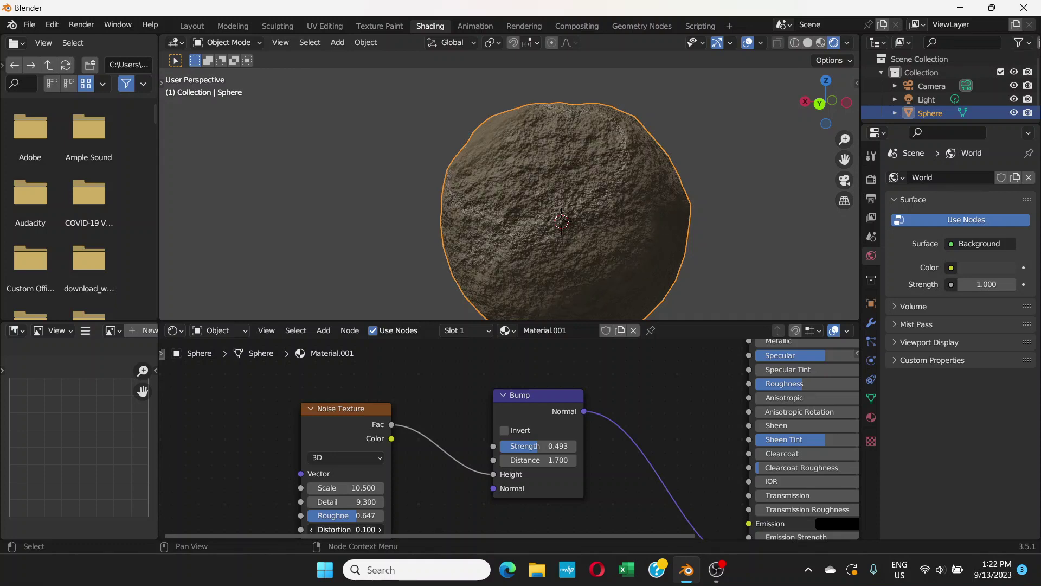
pyautogui.moveTo(469, 272); pyautogui.dragTo(503, 233, button='middle')
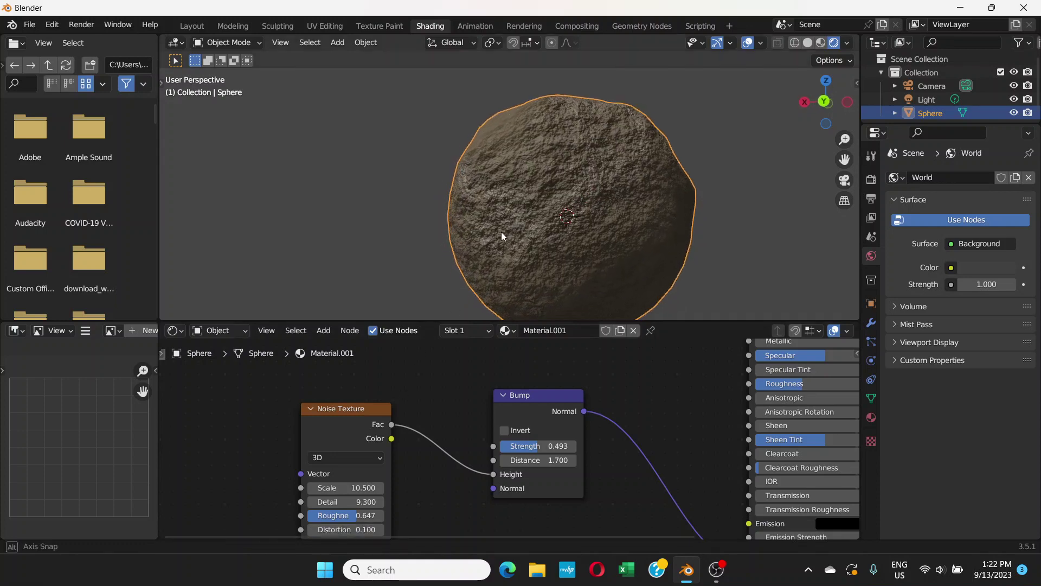
pyautogui.click(770, 195)
pyautogui.moveTo(672, 219); pyautogui.dragTo(464, 223, button='middle')
# Show the rock with Rendered shading in Layout, zooming out to reveal camera and light
pyautogui.click(187, 26)
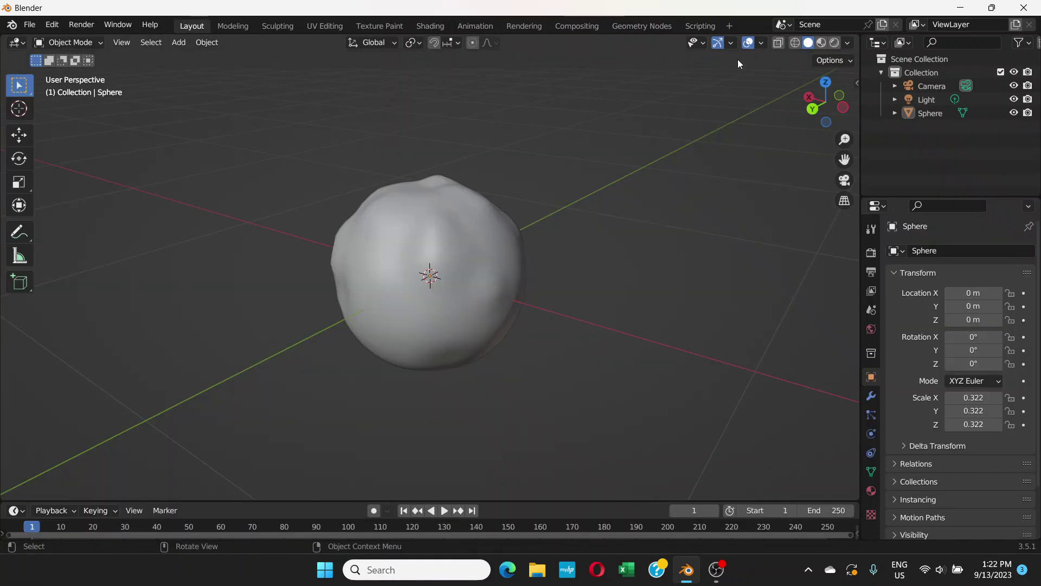
pyautogui.click(834, 43)
pyautogui.moveTo(539, 235)
pyautogui.mouseDown(button='middle')
pyautogui.moveTo(380, 295)
pyautogui.moveTo(386, 275)
pyautogui.moveTo(516, 269)
pyautogui.moveTo(392, 298)
pyautogui.moveTo(434, 274)
pyautogui.moveTo(536, 251)
pyautogui.moveTo(504, 234)
pyautogui.moveTo(539, 234)
pyautogui.mouseUp(button='middle')
pyautogui.scroll(3, 386, 274)
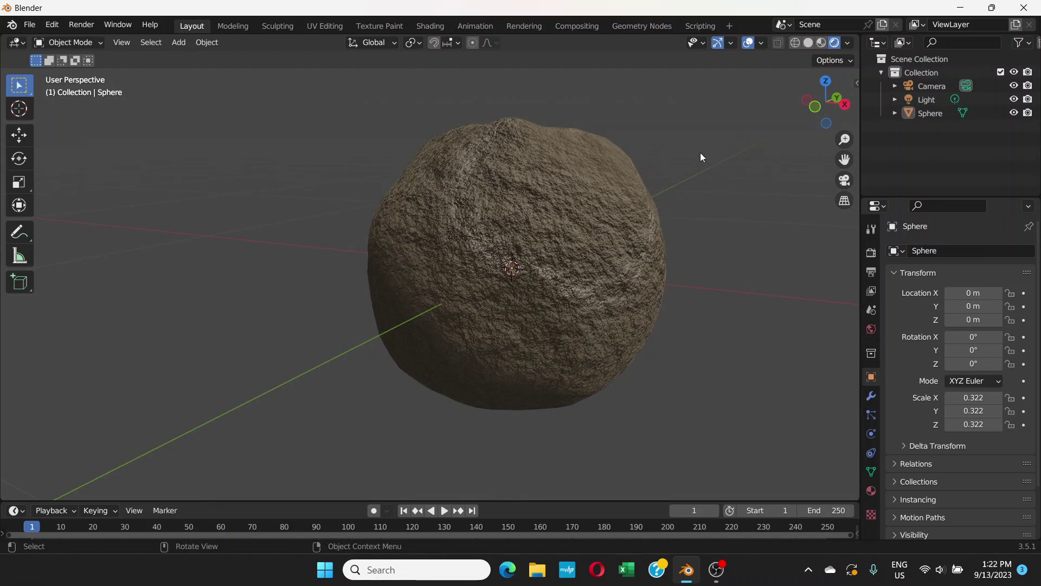
pyautogui.scroll(-9, 656, 212)
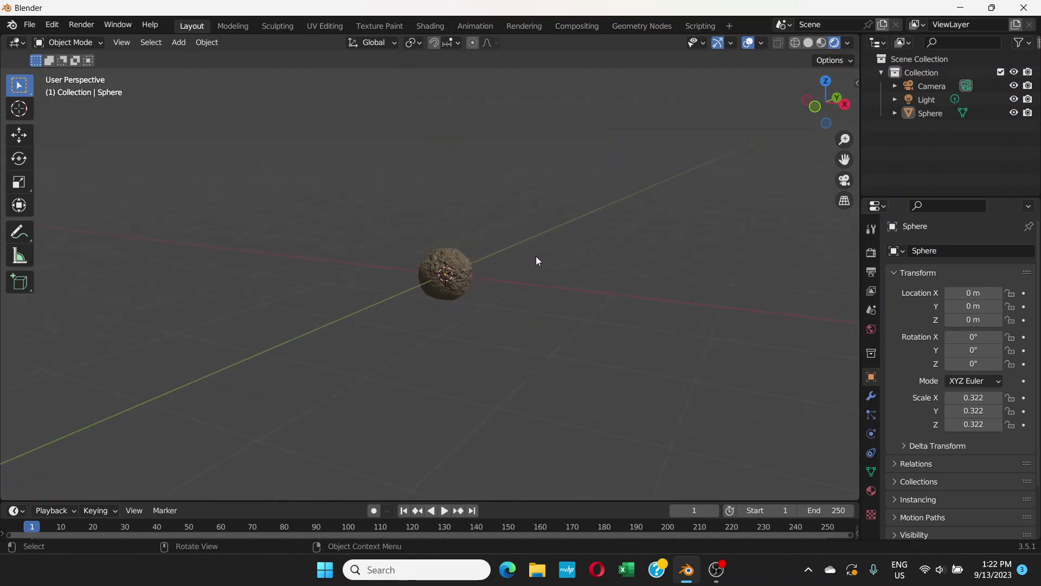
pyautogui.scroll(-6, 534, 259)
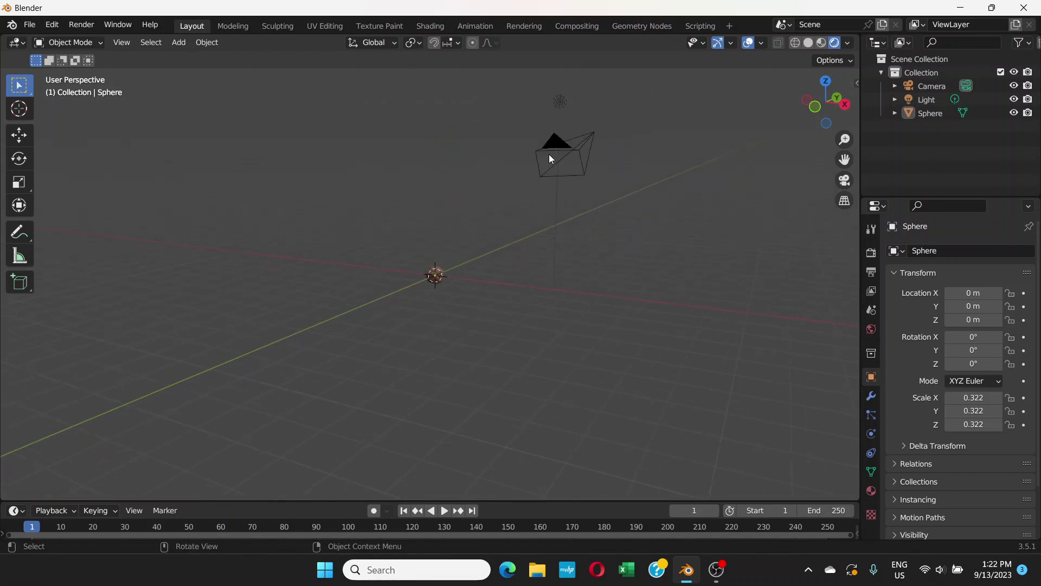
# Select the light and move it nearer to the rock
pyautogui.click(560, 101)
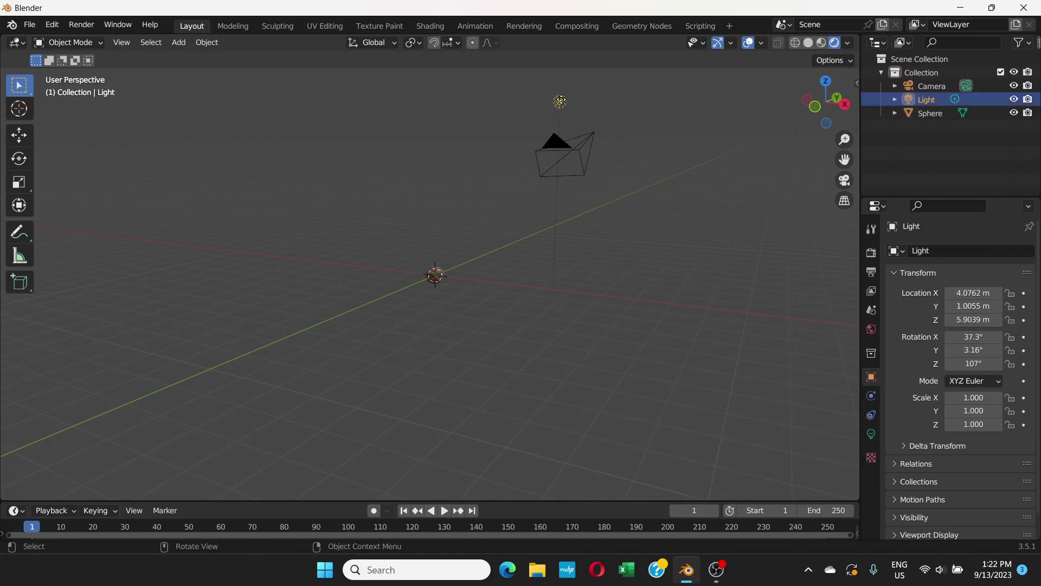
pyautogui.press('g')
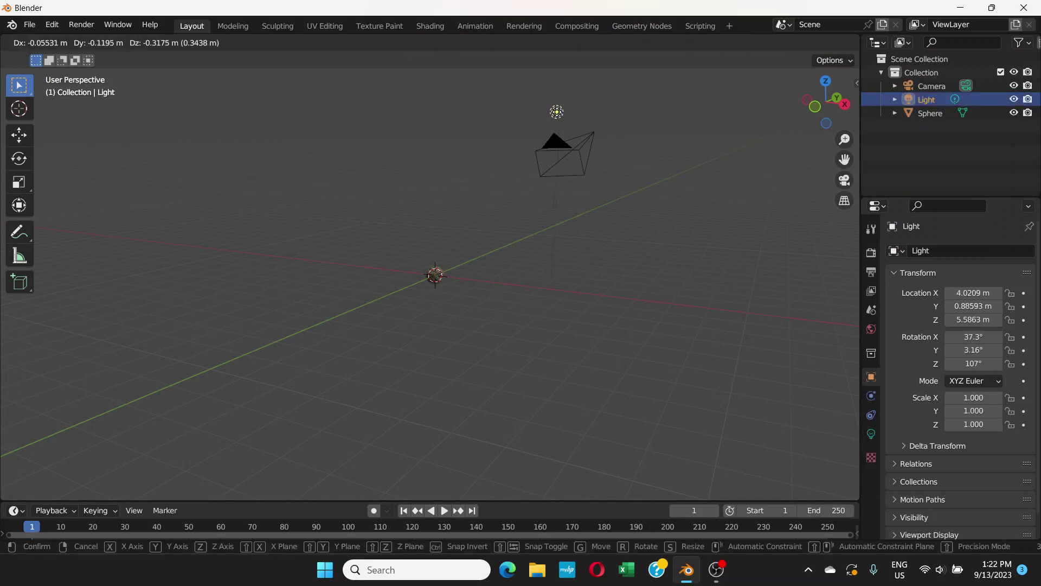
pyautogui.click(457, 275)
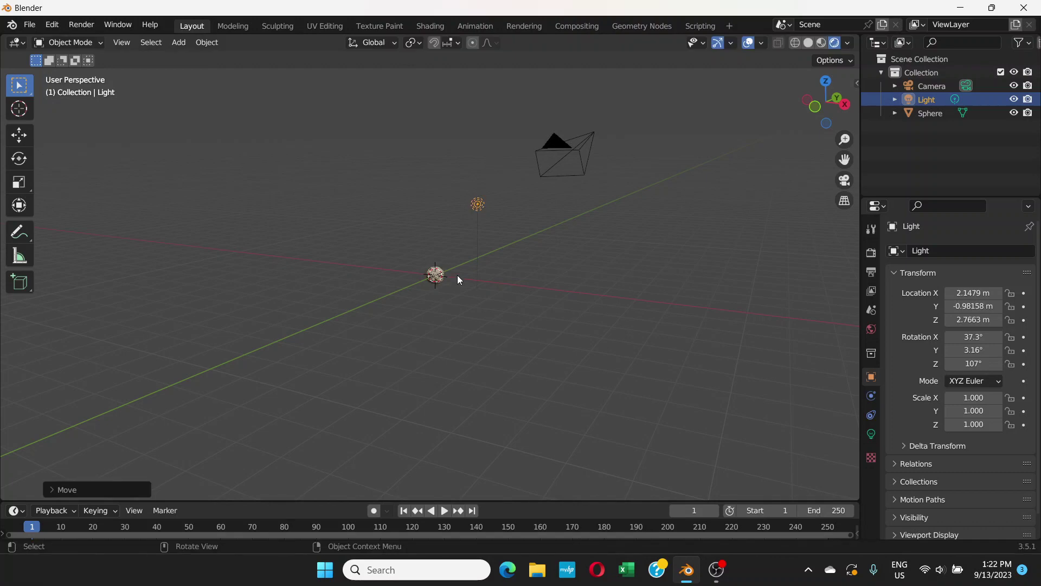
pyautogui.scroll(3, 460, 275)
pyautogui.moveTo(460, 275); pyautogui.dragTo(501, 291, button='middle')
pyautogui.scroll(3, 455, 290)
pyautogui.scroll(-3, 552, 265)
pyautogui.scroll(2, 552, 265)
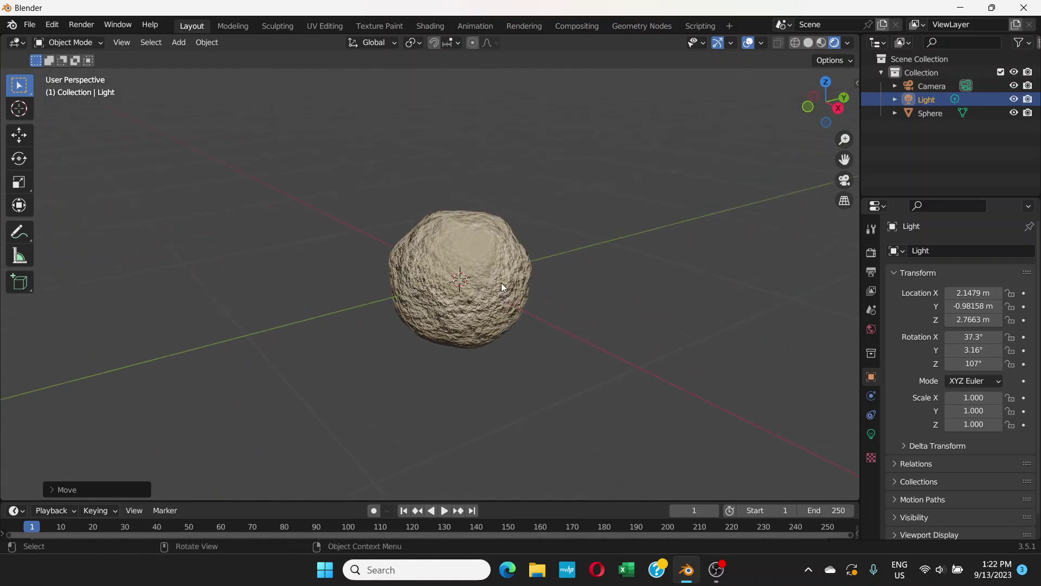
pyautogui.scroll(-5, 504, 280)
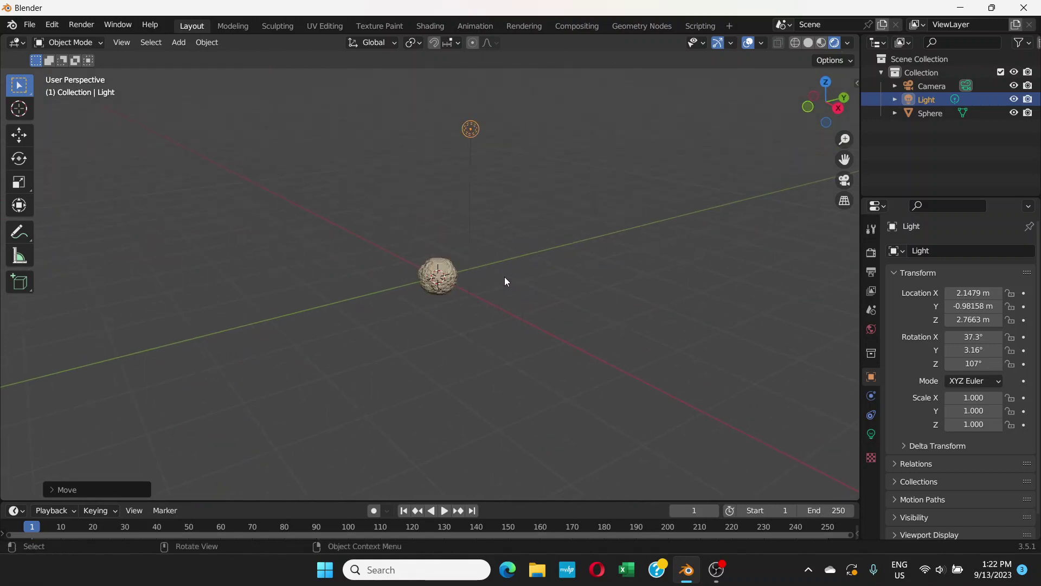
# Reposition the light to about X 2.90, Y -0.50, Z 3.35 m
pyautogui.moveTo(504, 277); pyautogui.dragTo(568, 274, button='middle')
pyautogui.press('g')
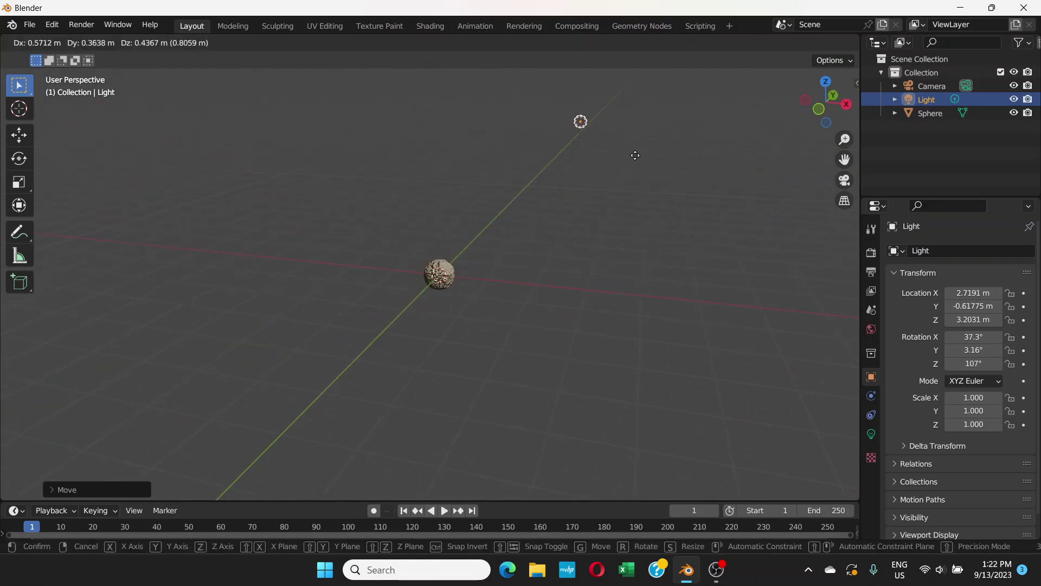
pyautogui.click(649, 151)
pyautogui.scroll(4, 467, 295)
pyautogui.scroll(5, 467, 296)
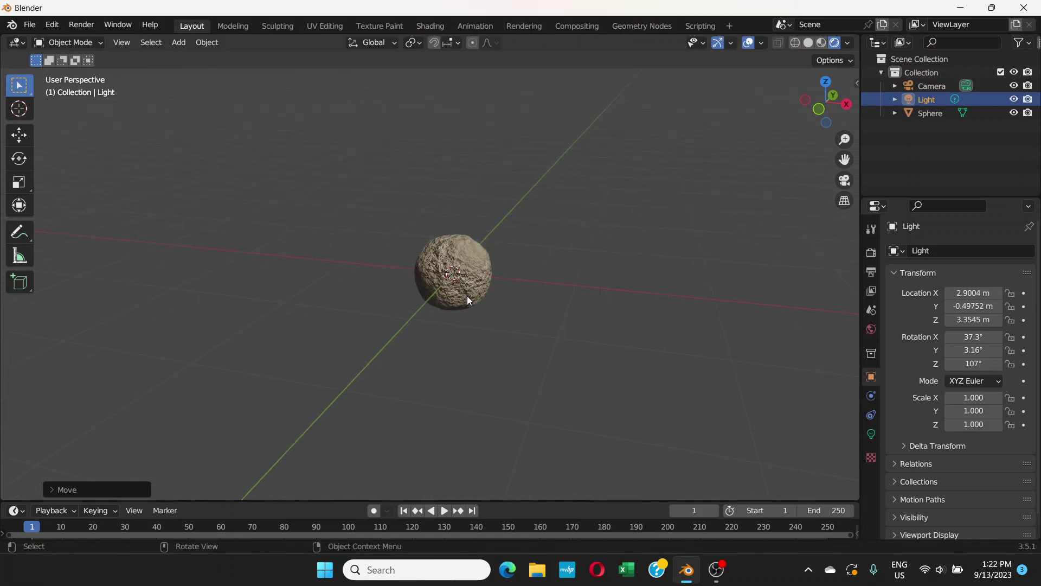
pyautogui.moveTo(477, 292); pyautogui.dragTo(565, 246, button='middle')
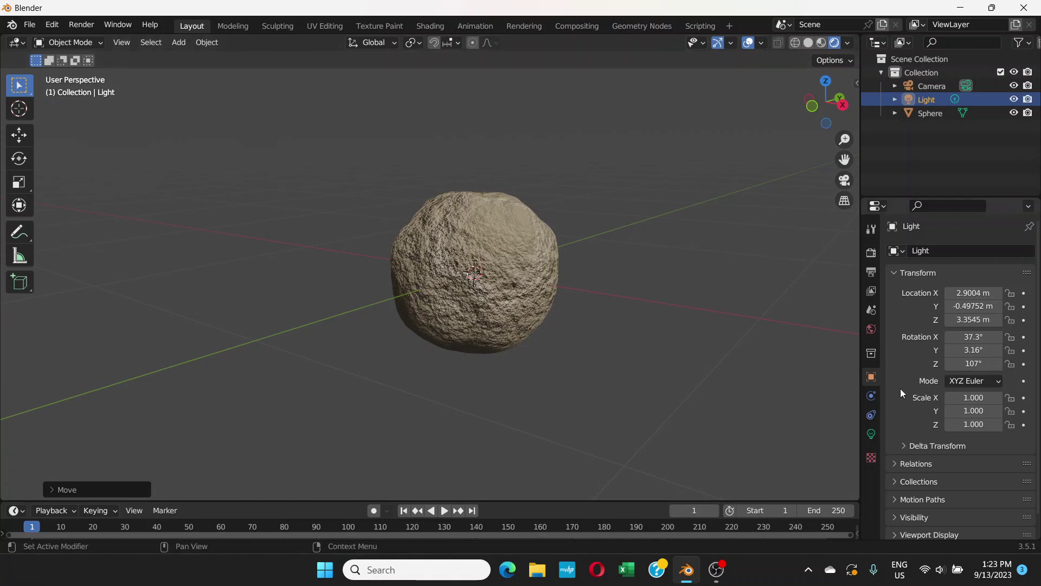
# Lower the point light's Power from 1000 W to 800 W and its Diffuse to 0.83
pyautogui.click(872, 434)
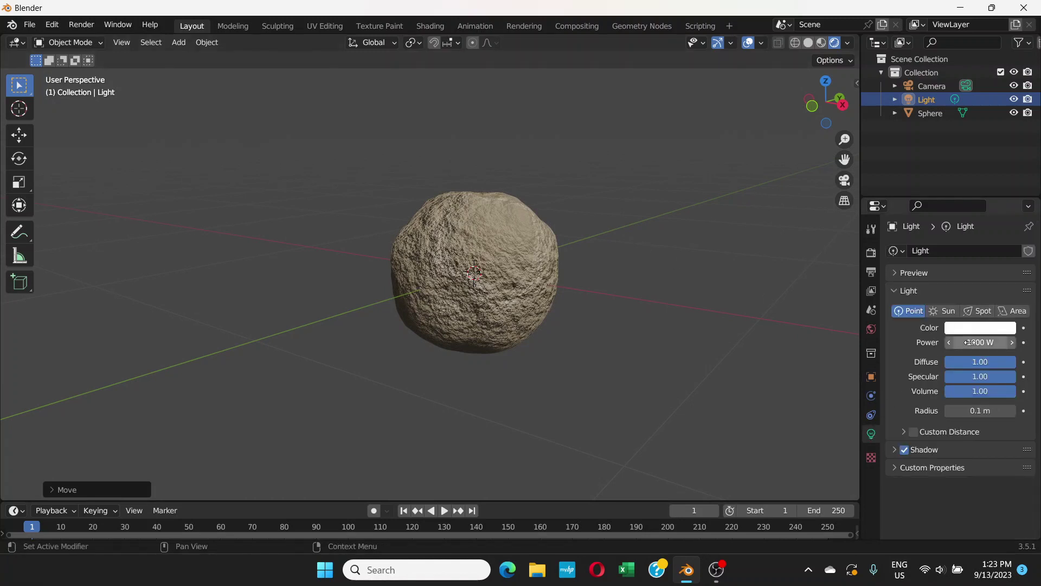
pyautogui.click(975, 342)
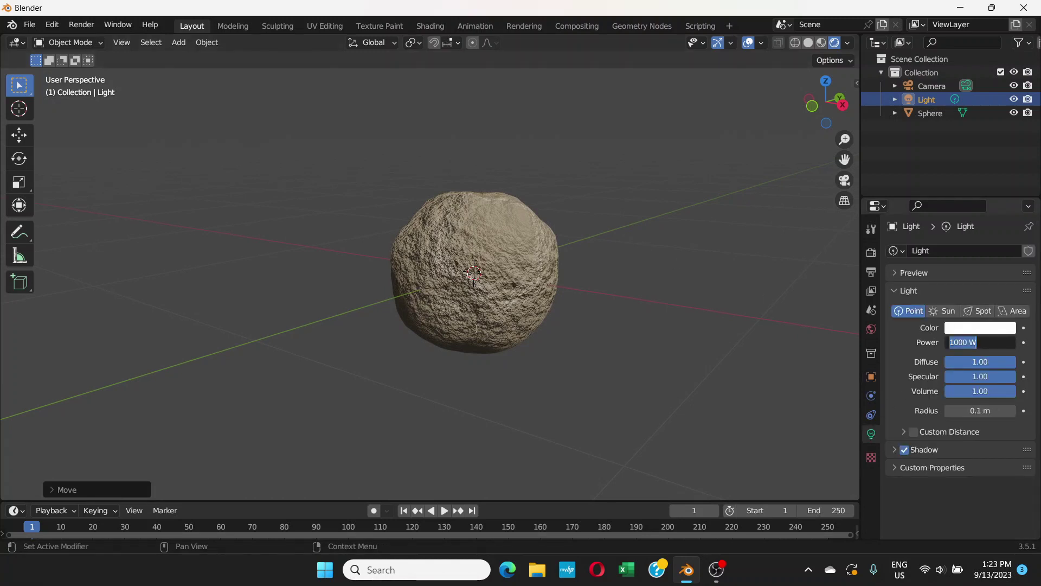
pyautogui.write('800')
pyautogui.press('Return')
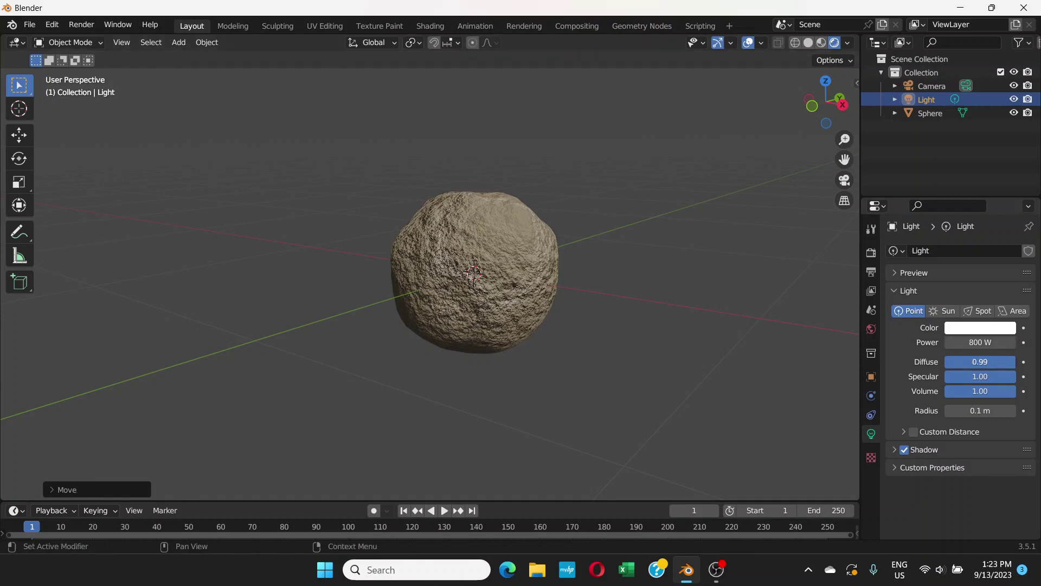
pyautogui.moveTo(980, 361); pyautogui.dragTo(975, 362)
pyautogui.scroll(3, 806, 301)
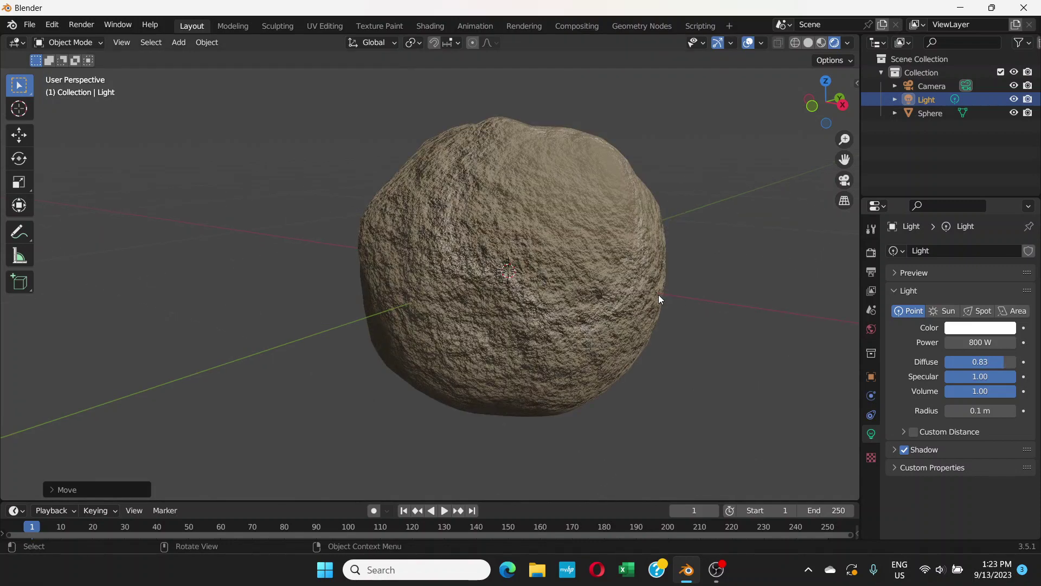
pyautogui.scroll(-2, 598, 312)
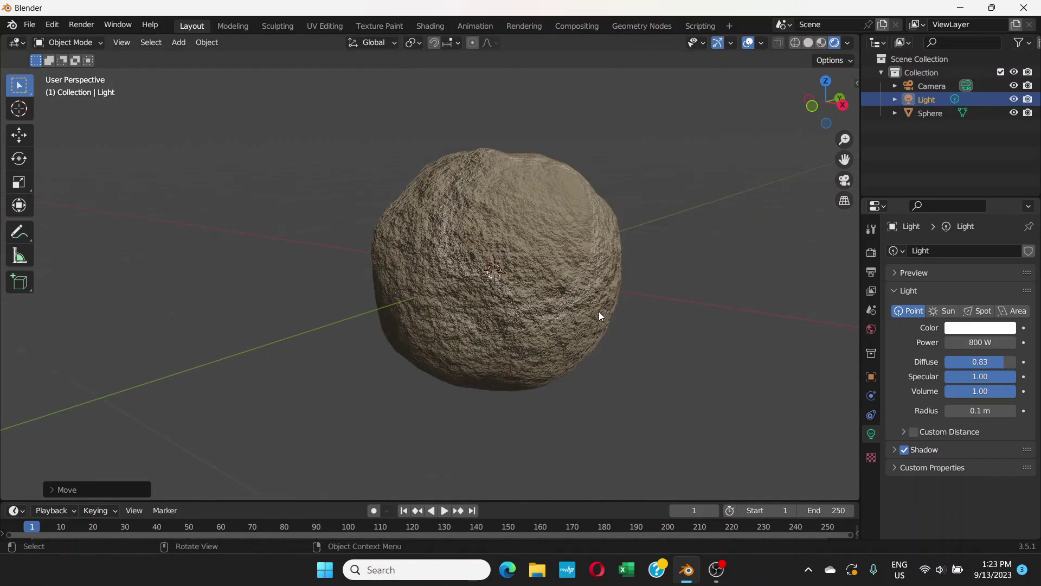
# Darken the World background colour to near black (Value 0.009)
pyautogui.click(871, 330)
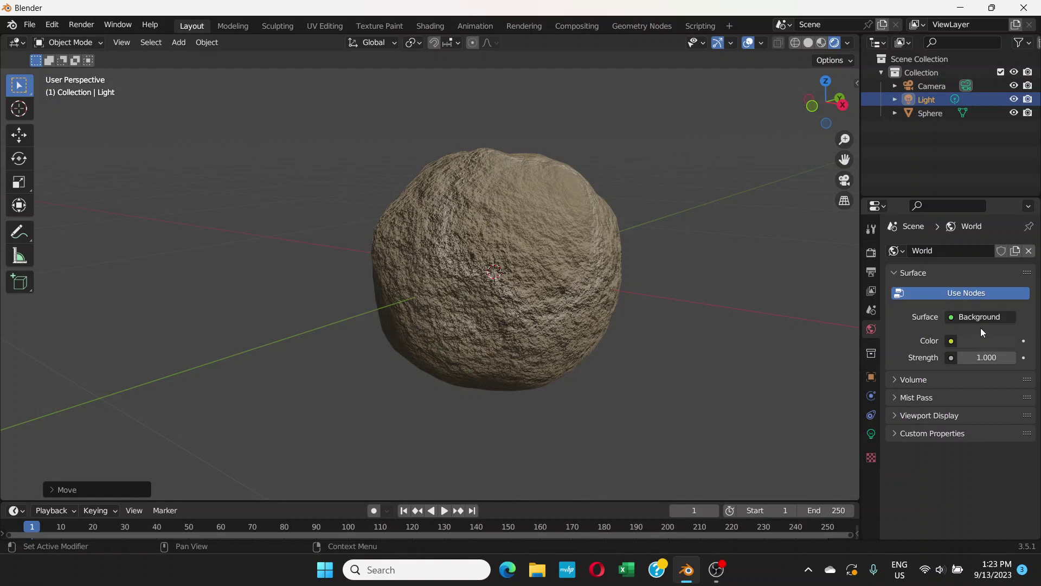
pyautogui.click(984, 341)
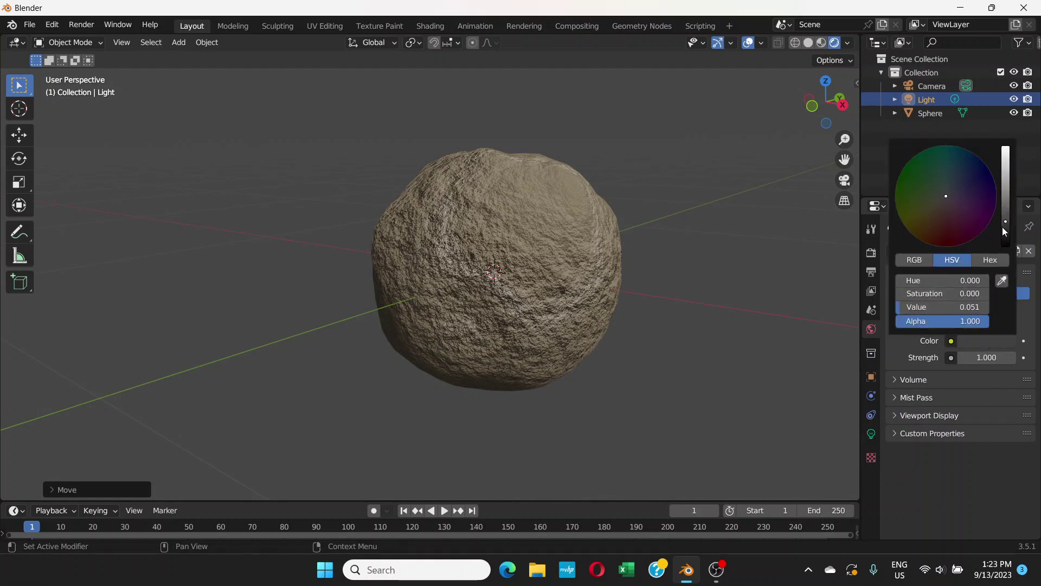
pyautogui.moveTo(1006, 222); pyautogui.dragTo(1006, 233)
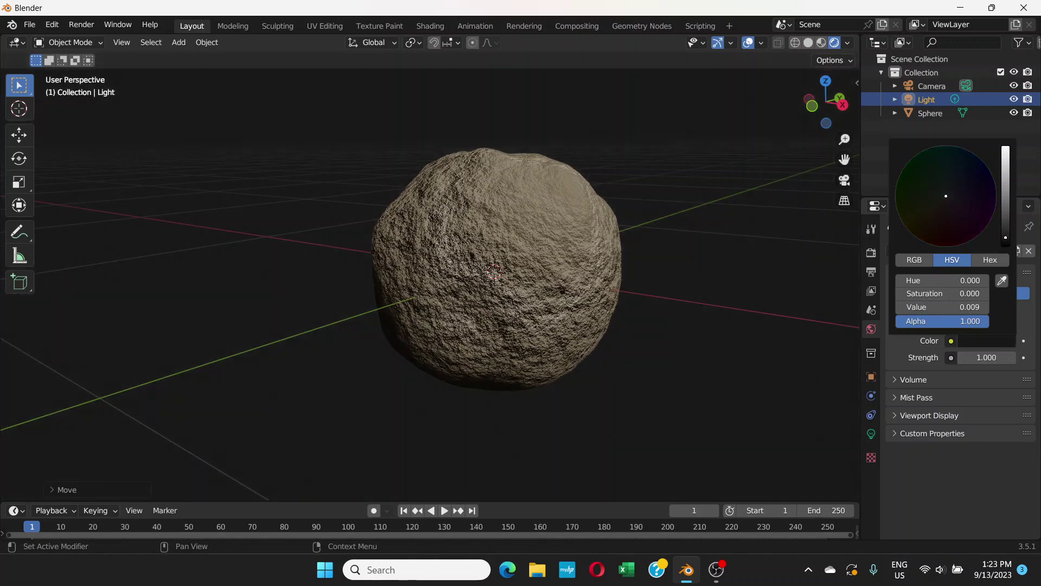
pyautogui.moveTo(725, 338); pyautogui.dragTo(498, 341, button='middle')
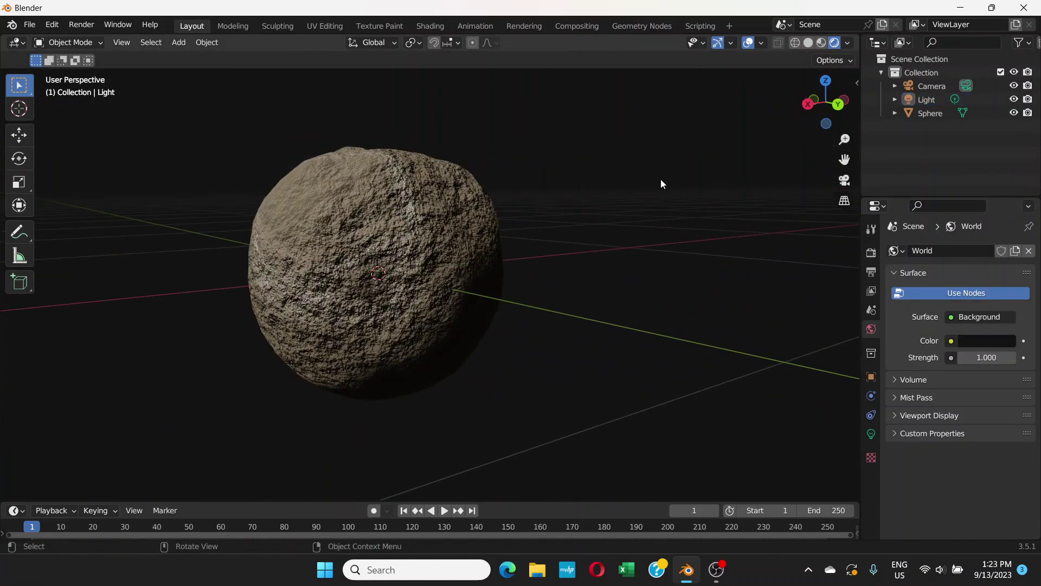
# Hide the viewport overlays and orbit to a side view of the rock
pyautogui.click(749, 44)
pyautogui.moveTo(721, 98); pyautogui.dragTo(488, 293, button='middle')
pyautogui.scroll(1, 553, 261)
pyautogui.press('shift')
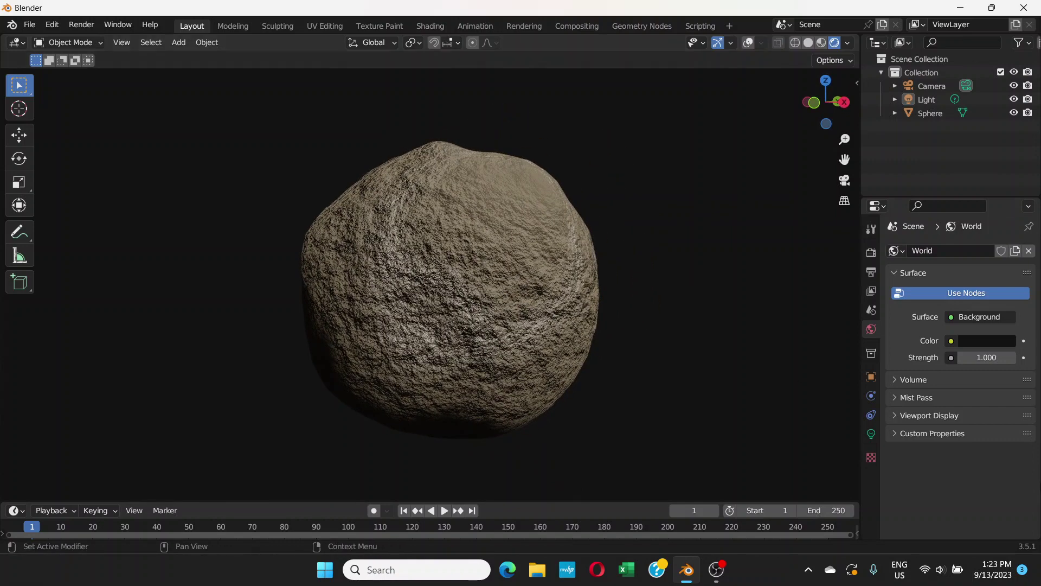